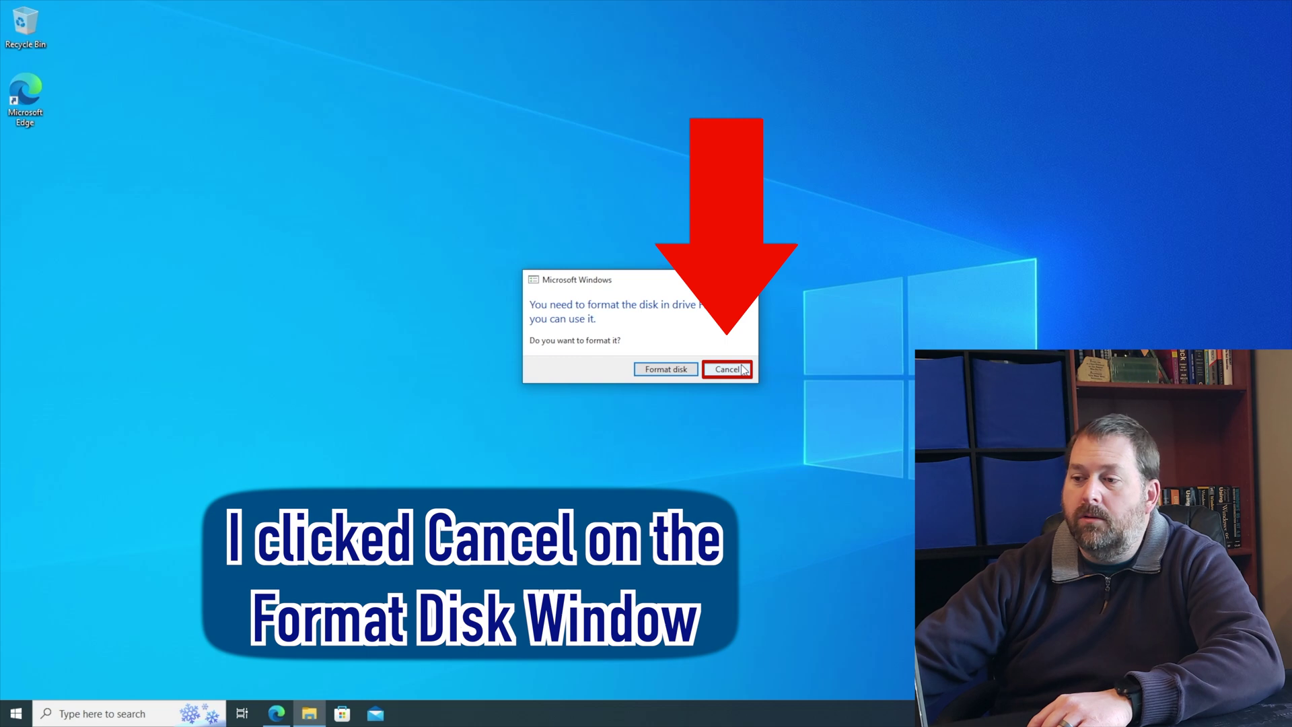
# Cancel the Windows prompt asking to format the newly inserted USB drive F:
pyautogui.click(727, 369)
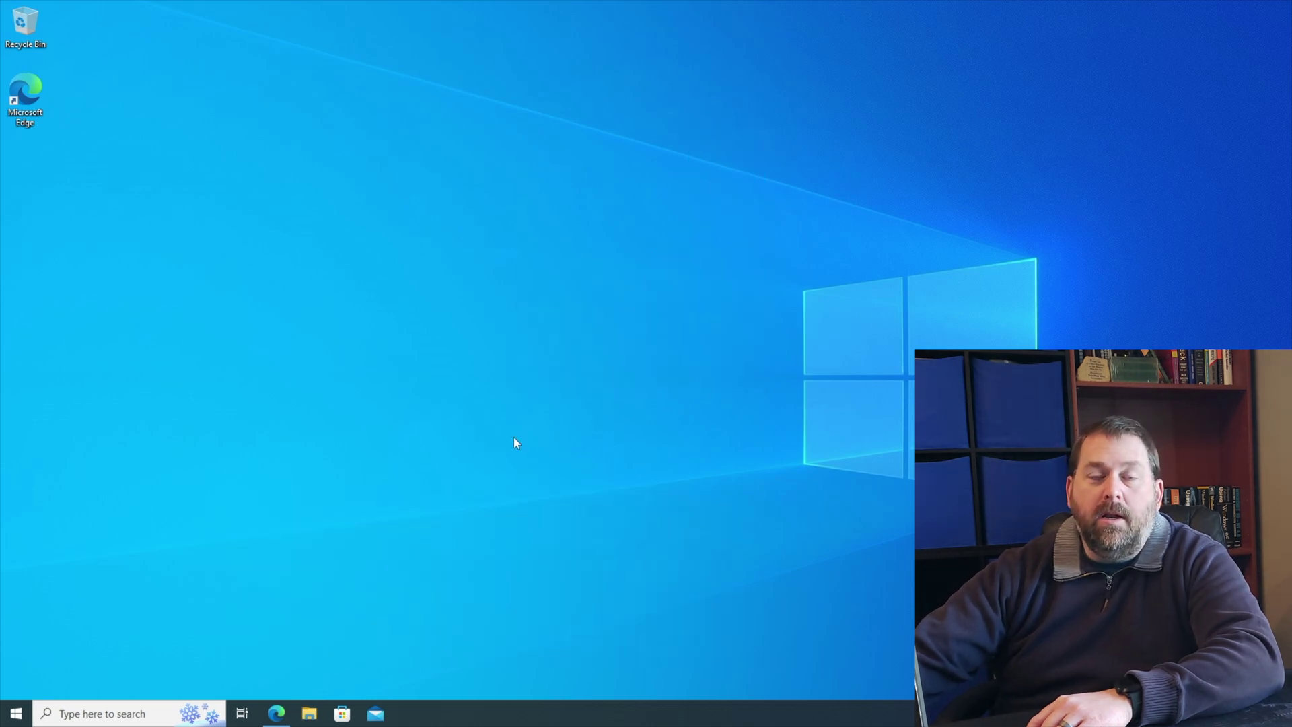
# Open Disk Management and delete Disk 1's 28.33 GB partition, leaving the 200 MB EFI partition
pyautogui.rightClick(17, 719)
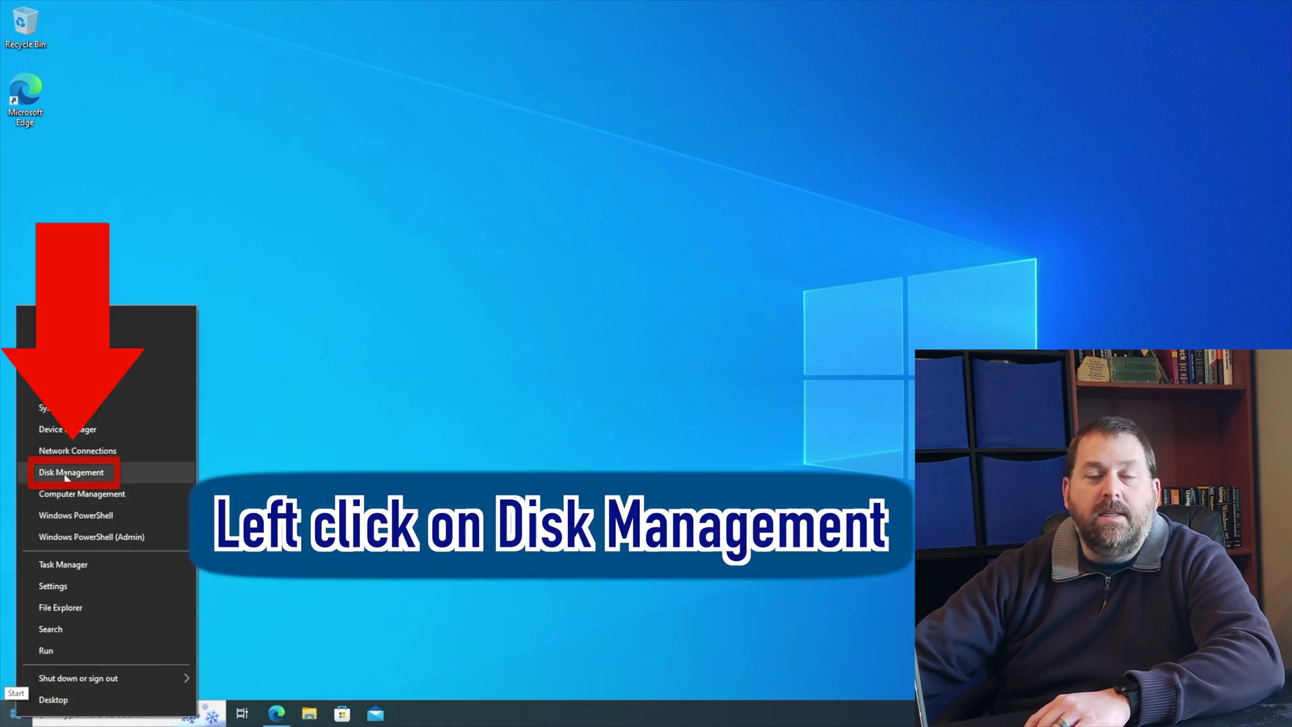
pyautogui.click(67, 474)
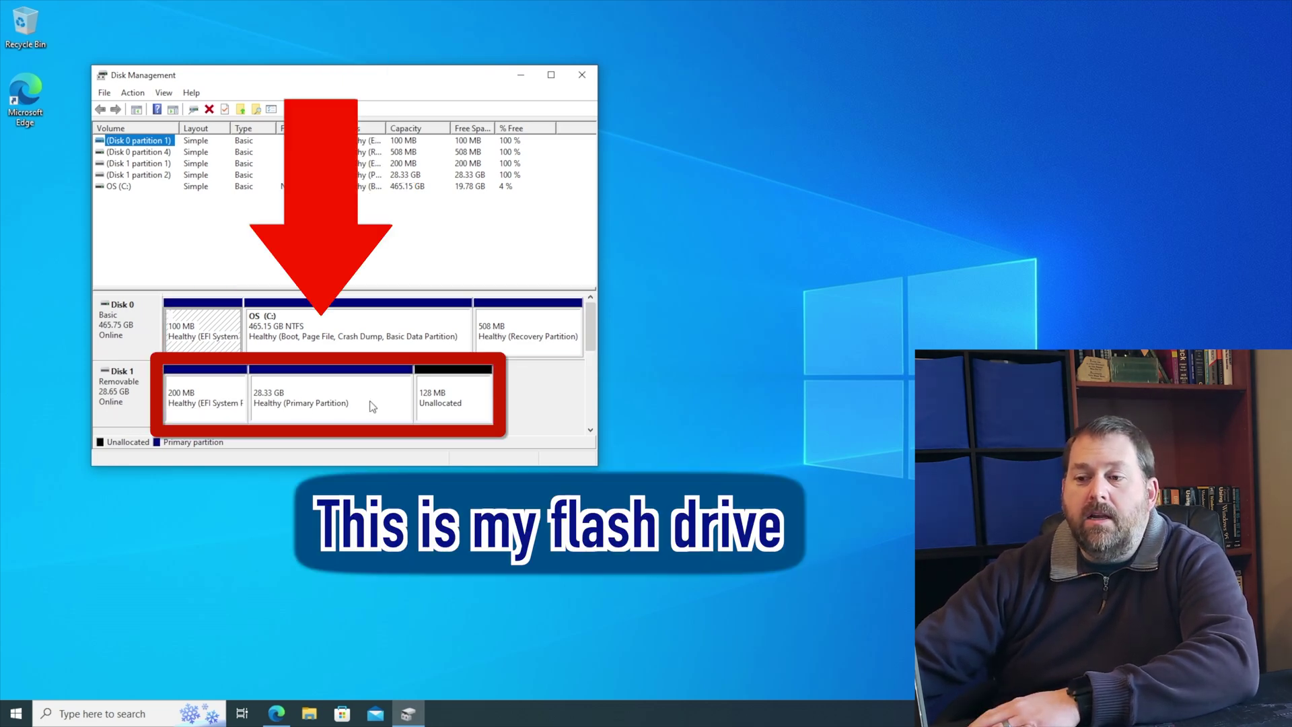
pyautogui.rightClick(310, 399)
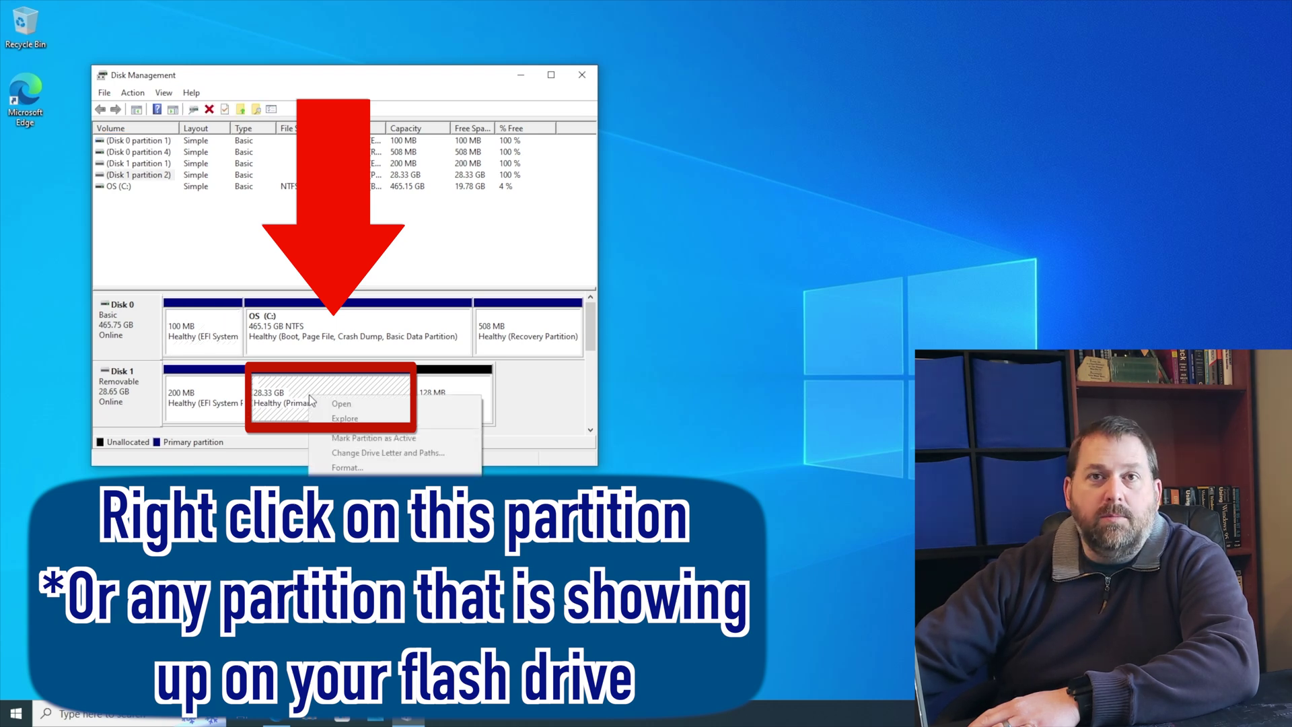
pyautogui.click(346, 532)
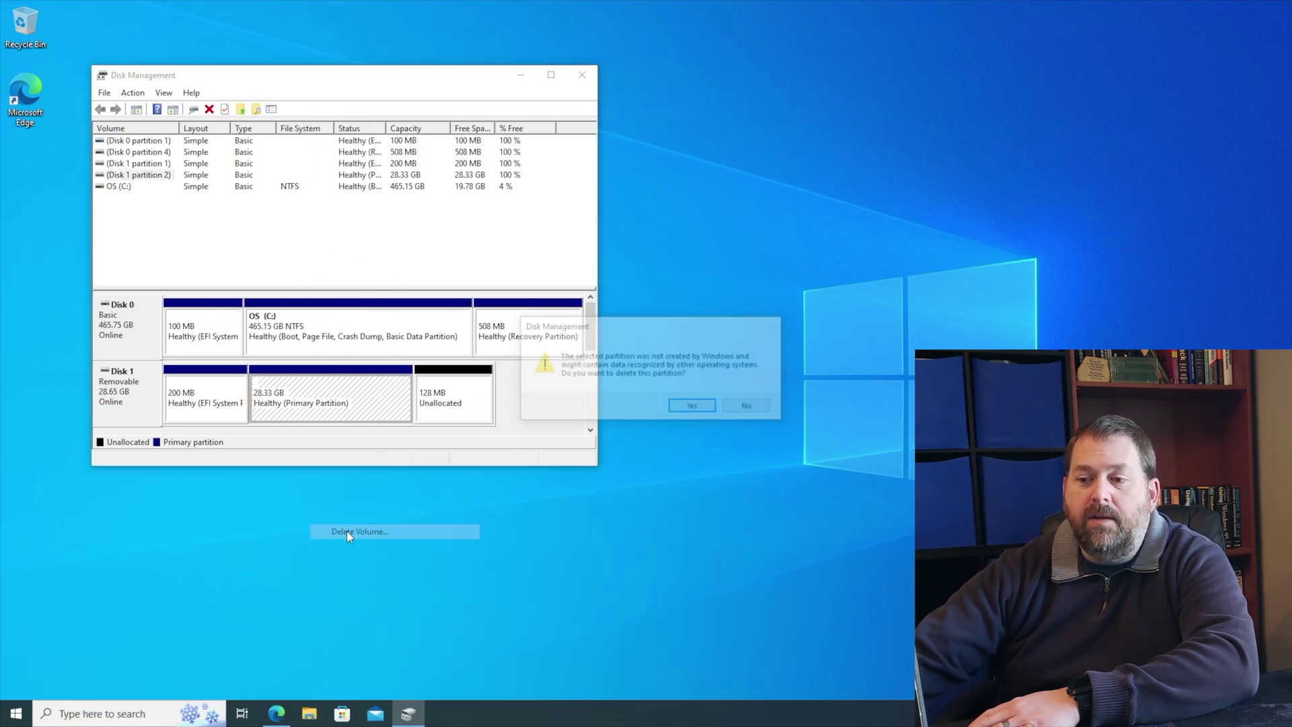
pyautogui.click(694, 407)
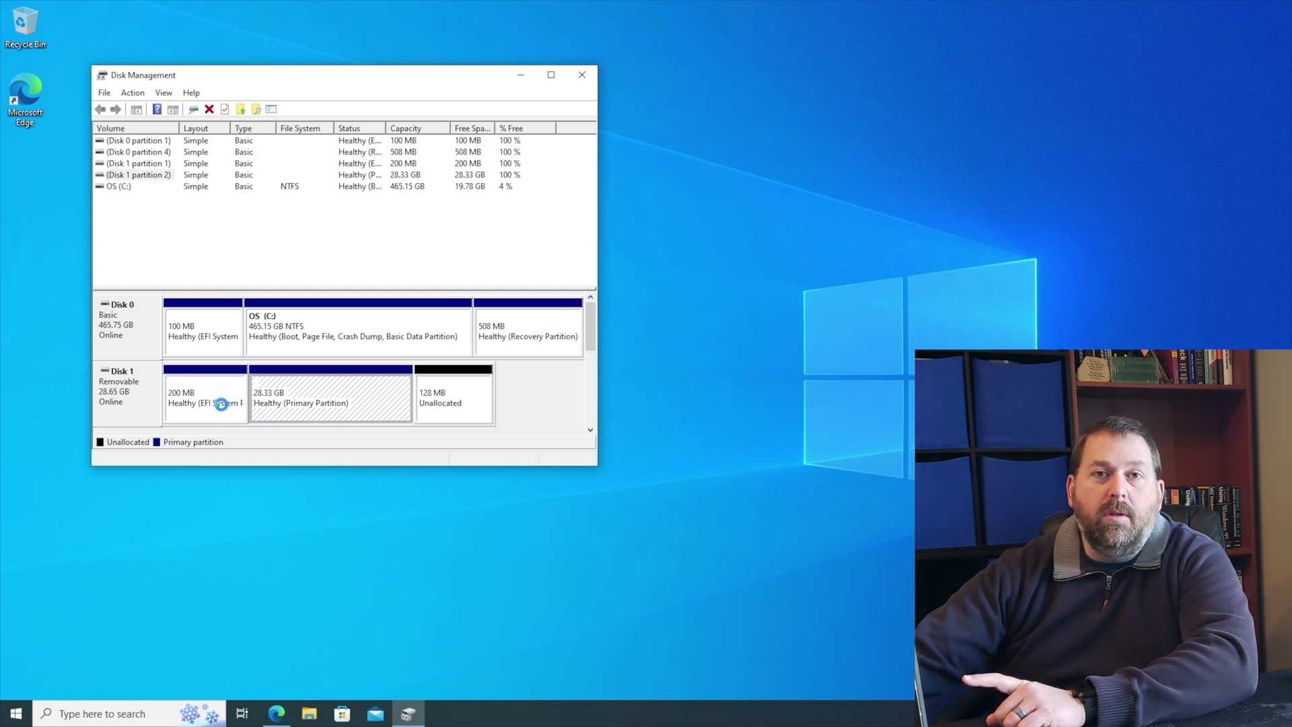
pyautogui.rightClick(221, 404)
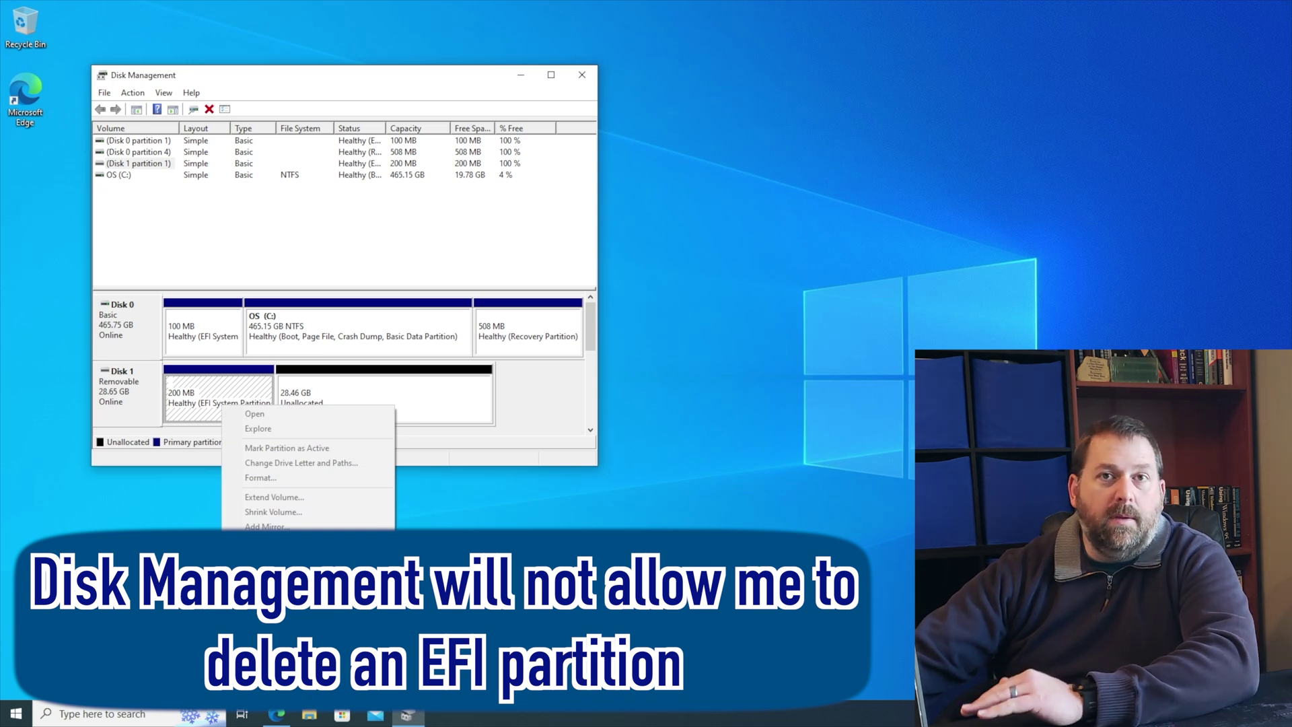
pyautogui.click(537, 419)
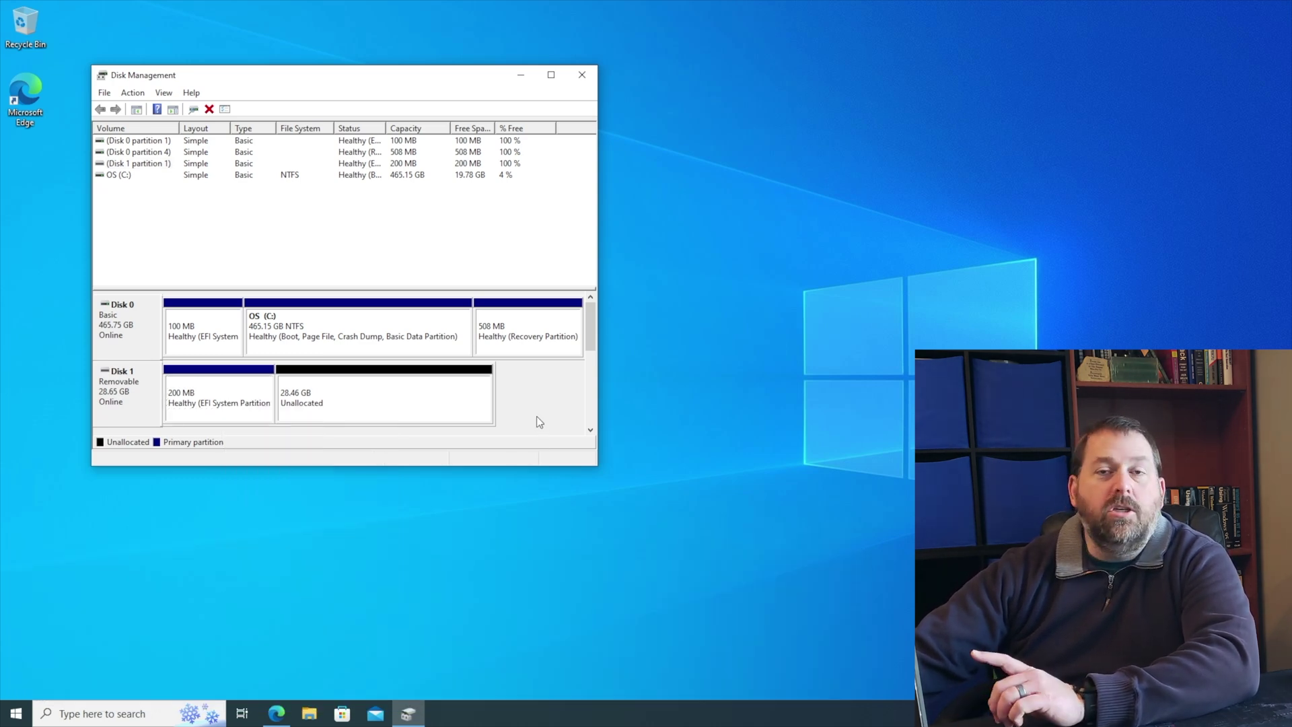
# Search the Start menu for 'command' and run Command Prompt as administrator
pyautogui.click(17, 715)
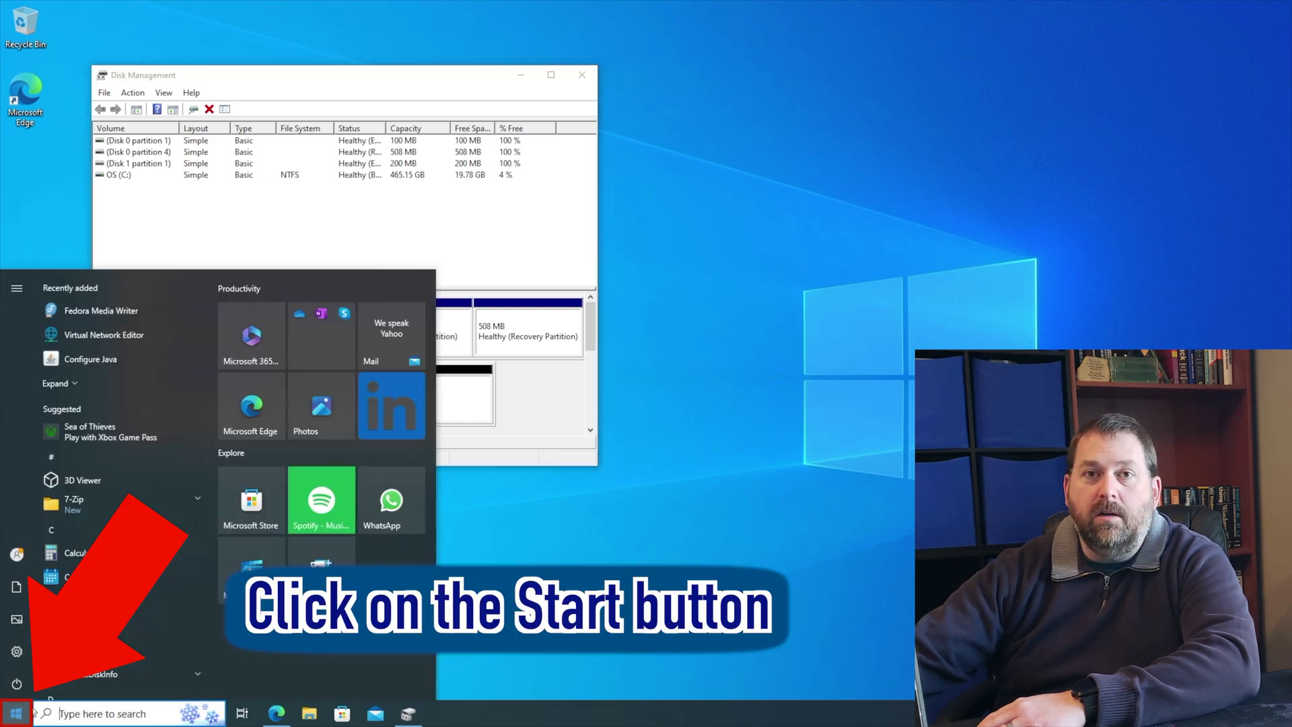
pyautogui.write('command')
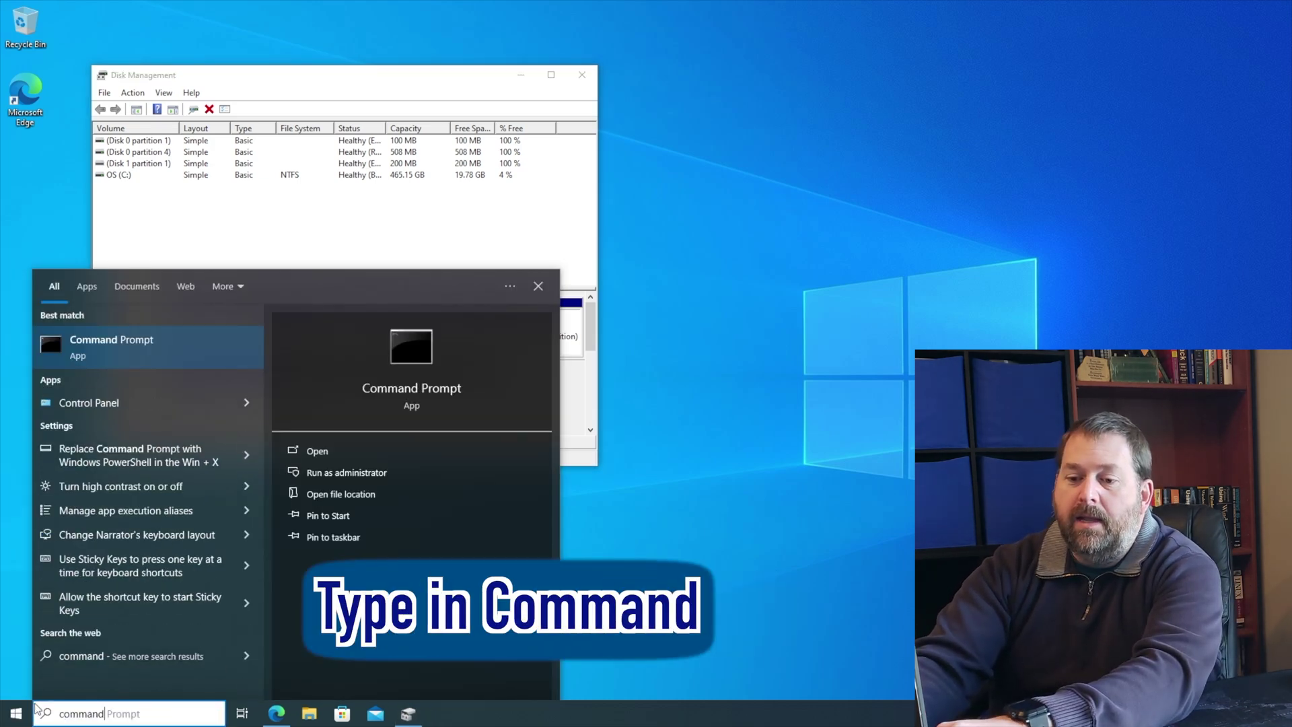
pyautogui.rightClick(143, 358)
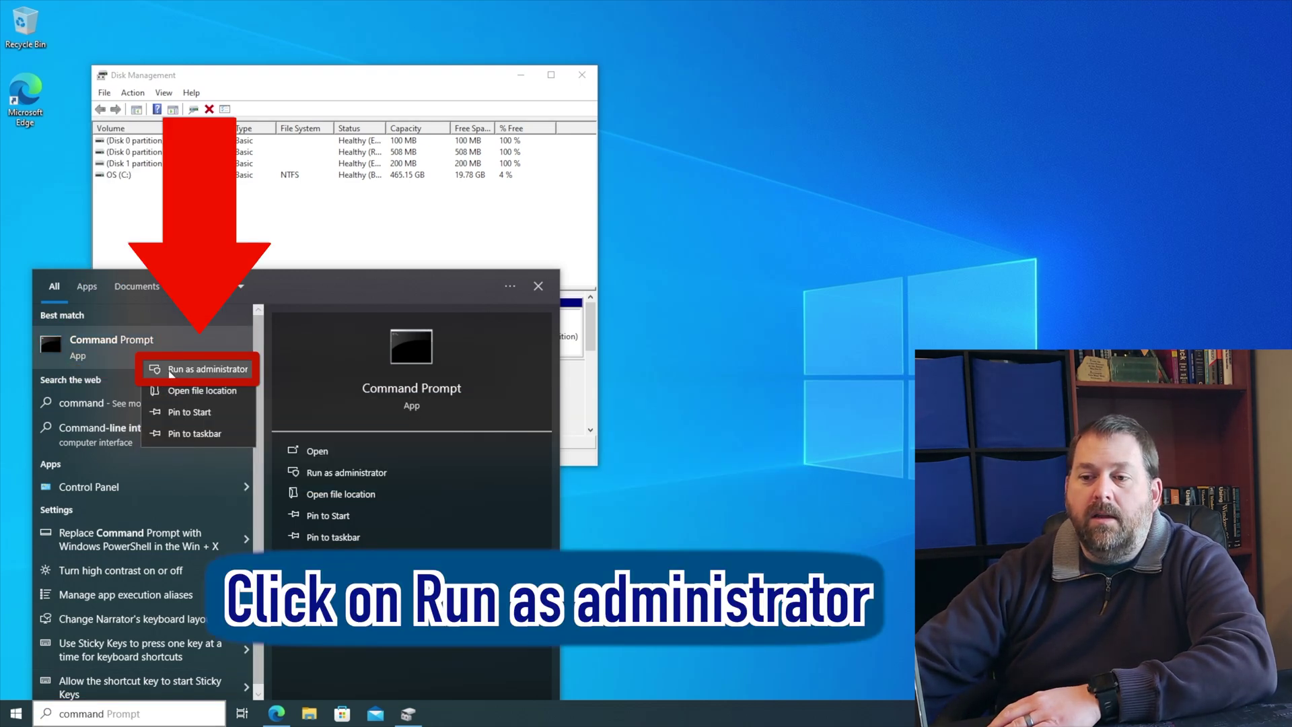
pyautogui.click(215, 369)
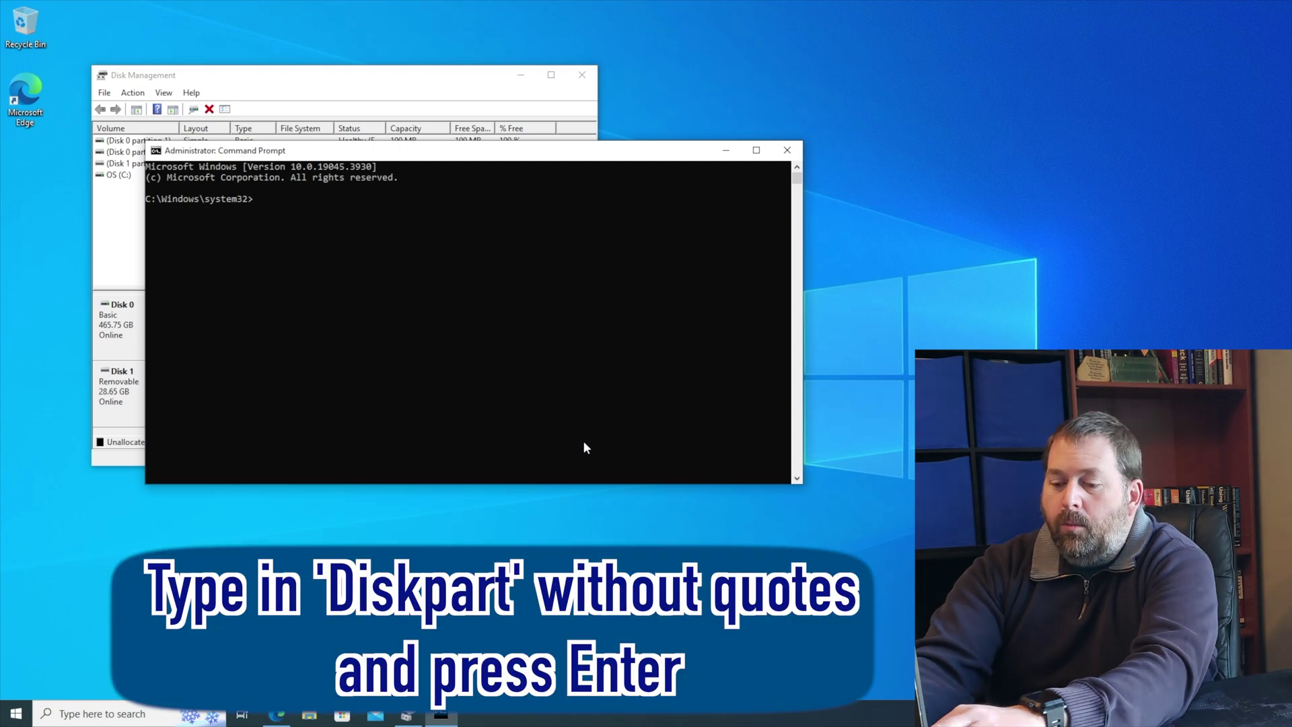
# Start DiskPart, list the disks and select disk 1, the flash drive
pyautogui.write('diskpart')
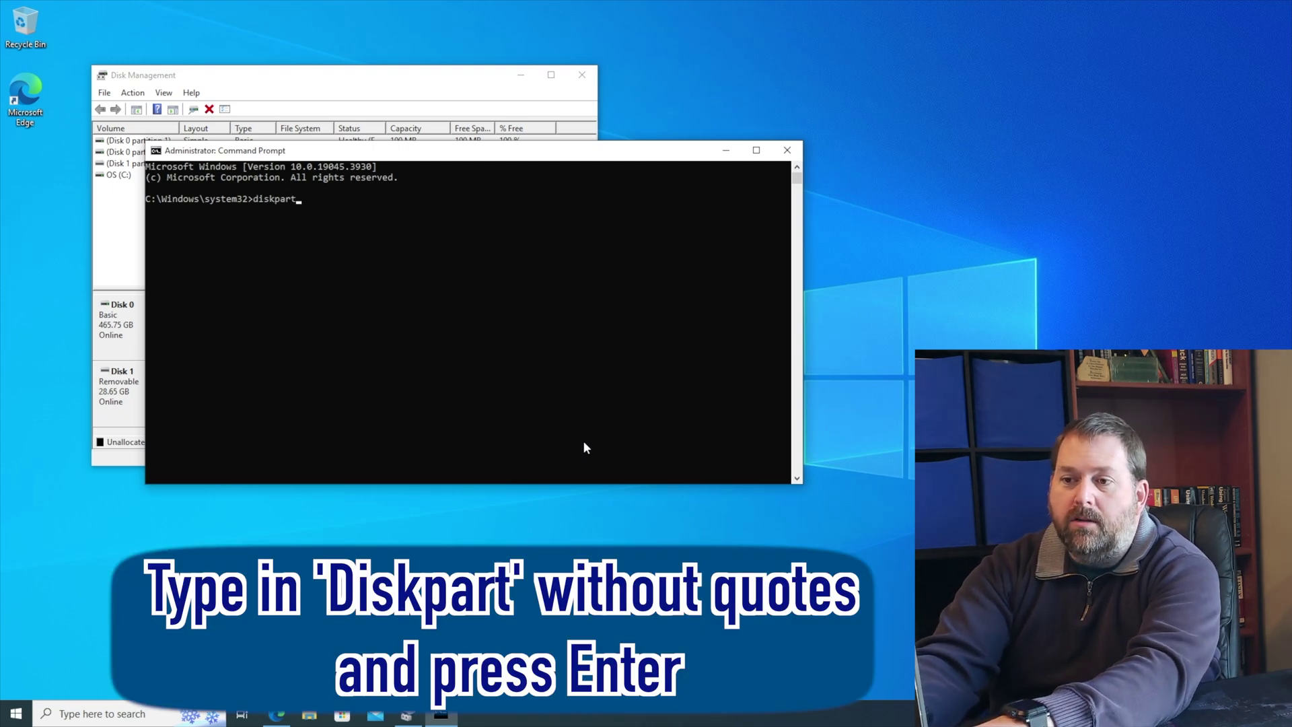
pyautogui.press('Return')
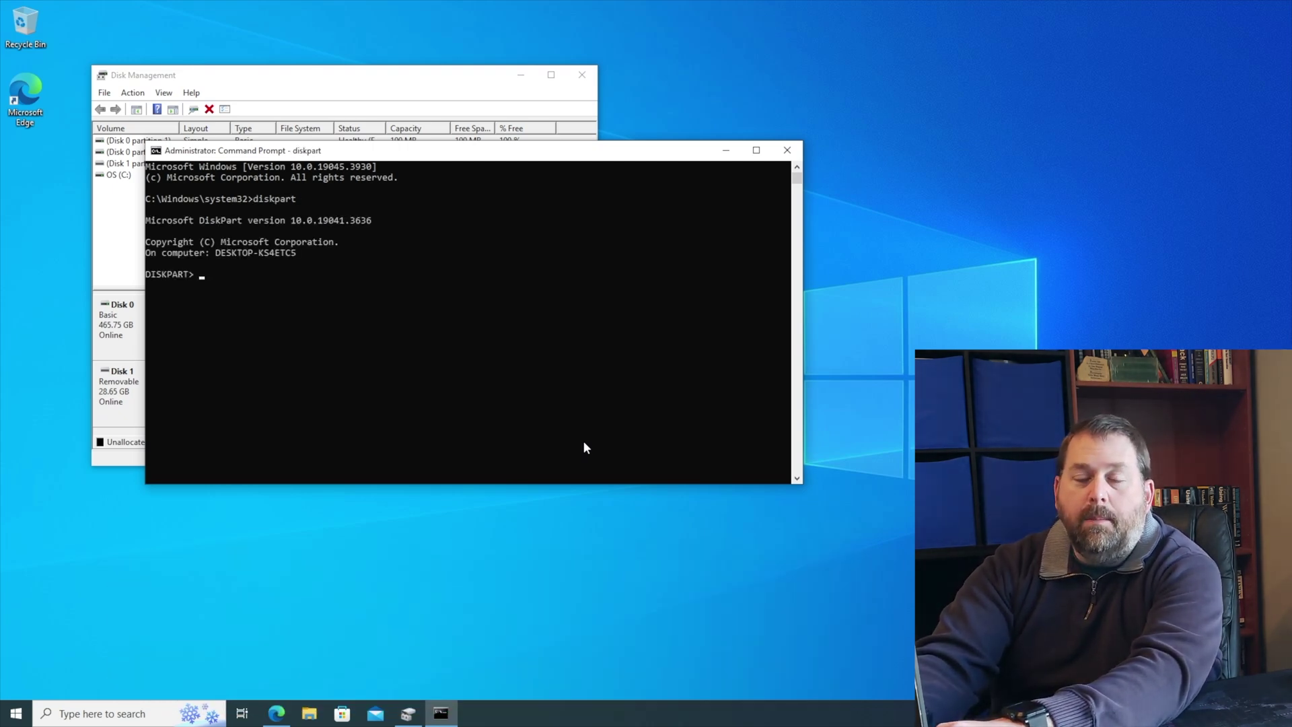
pyautogui.write('list disk')
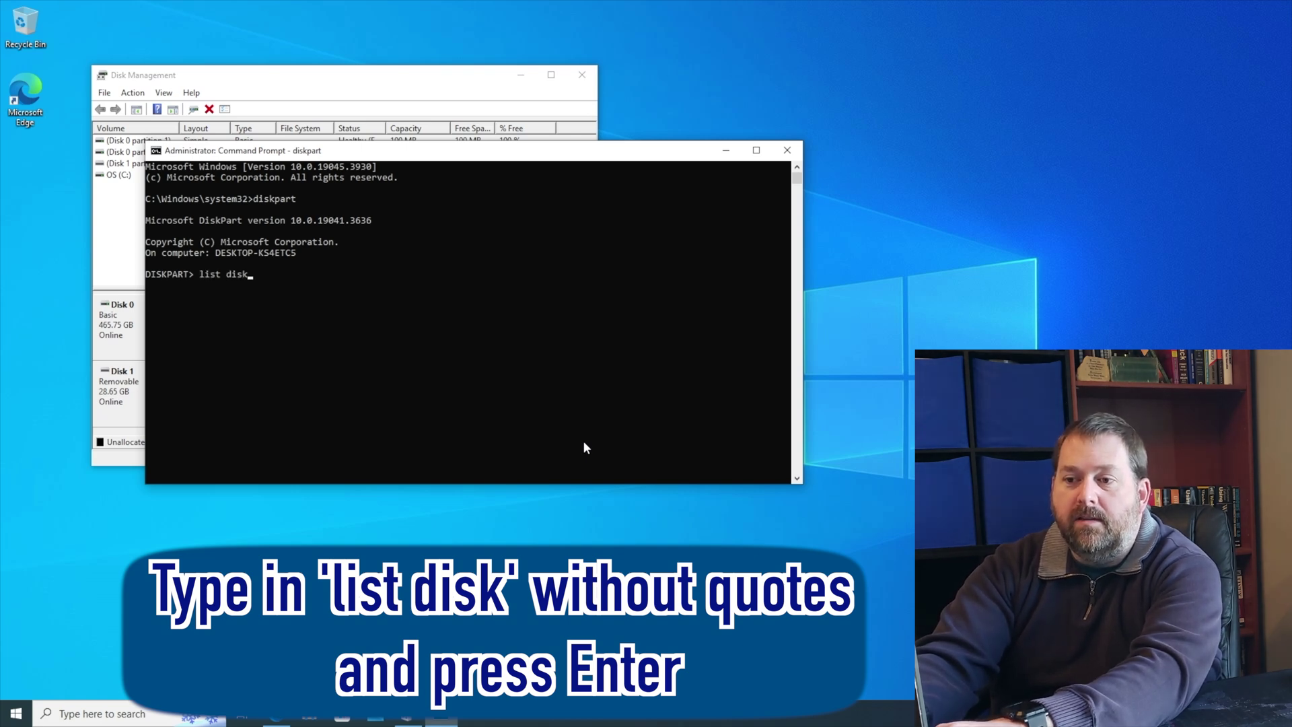
pyautogui.press('Return')
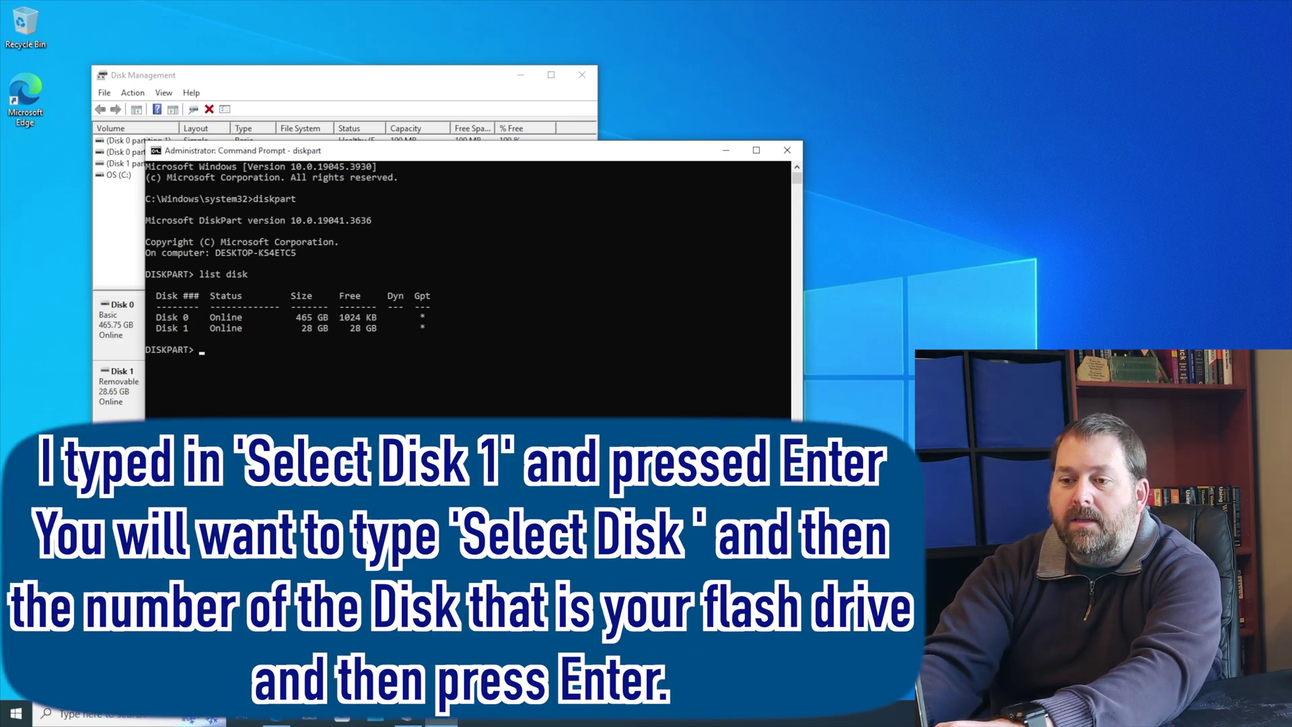
pyautogui.write('disk')
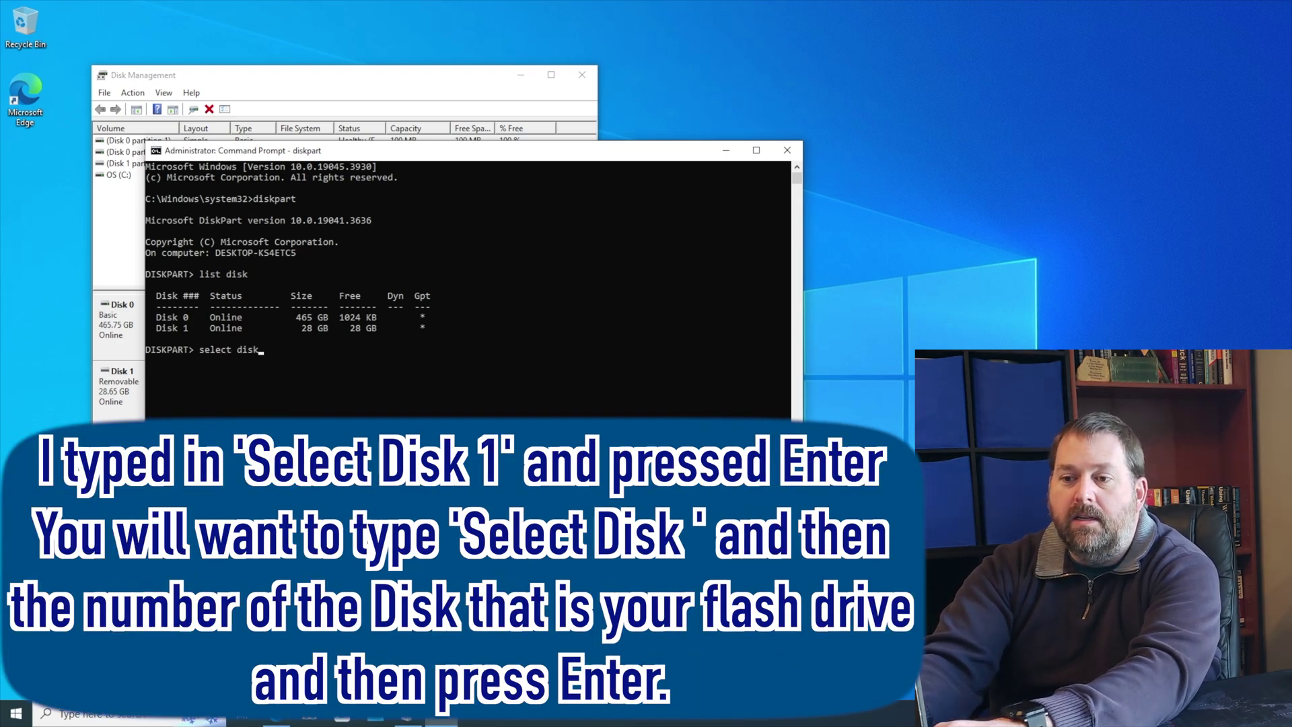
pyautogui.write(' 1')
pyautogui.press('Return')
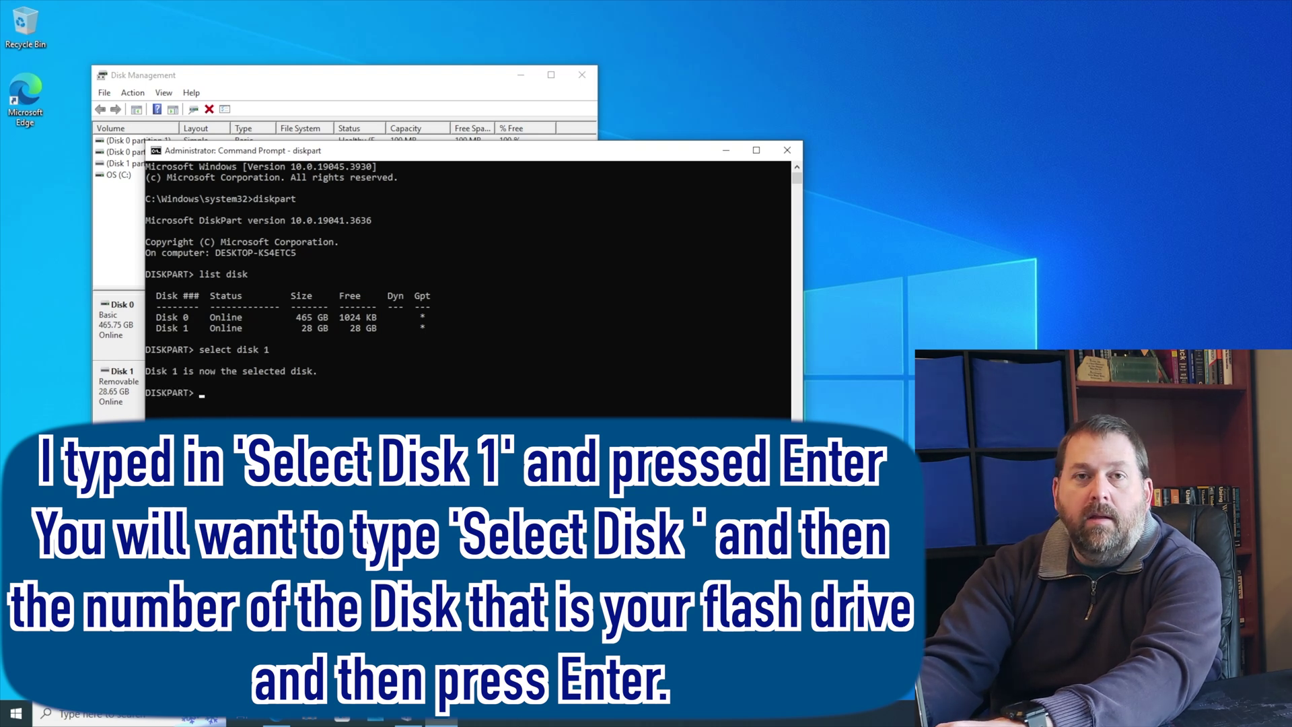
# List disk 1's partitions and select the 200 MB partition 1
pyautogui.write('list ')
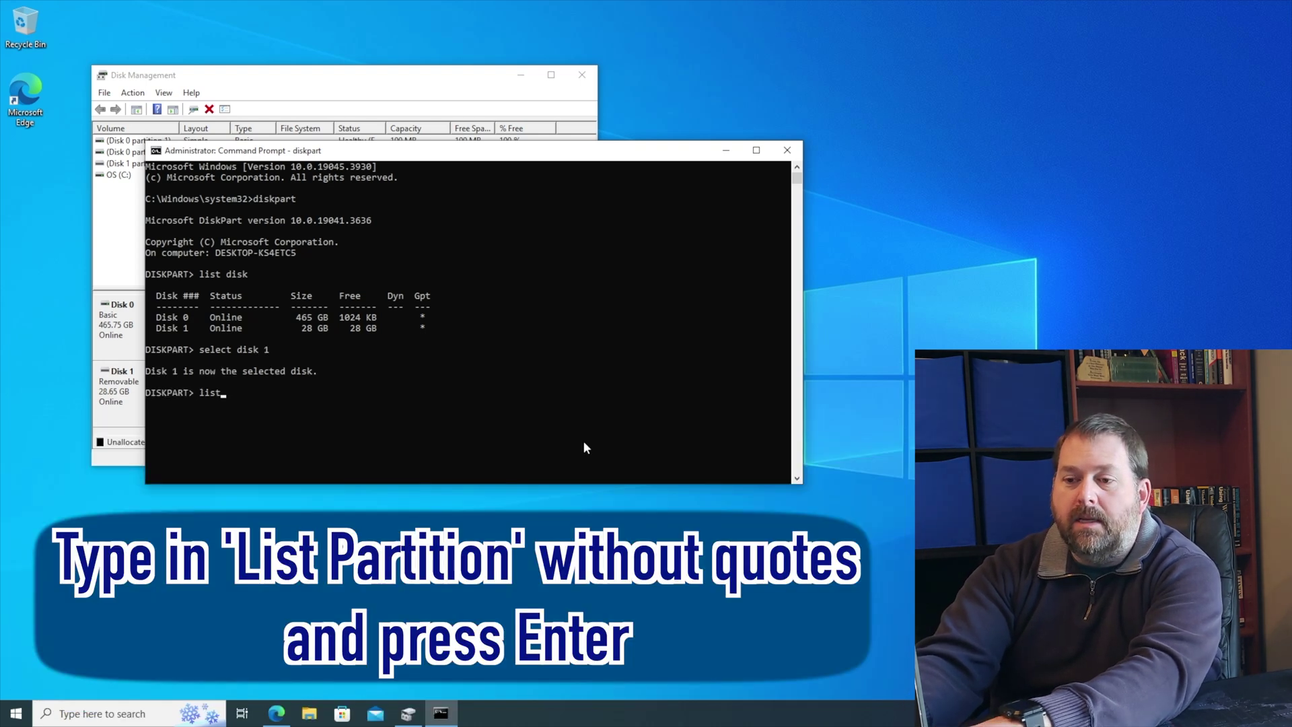
pyautogui.write('partition')
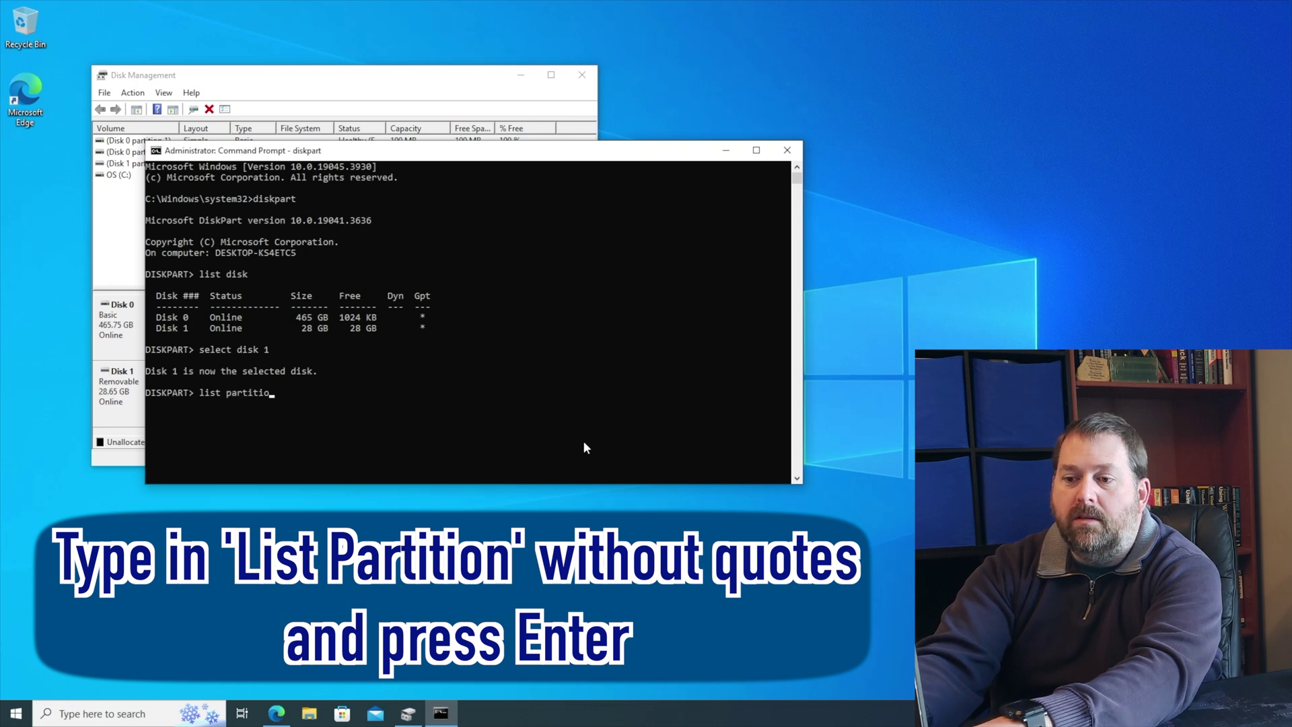
pyautogui.press('Return')
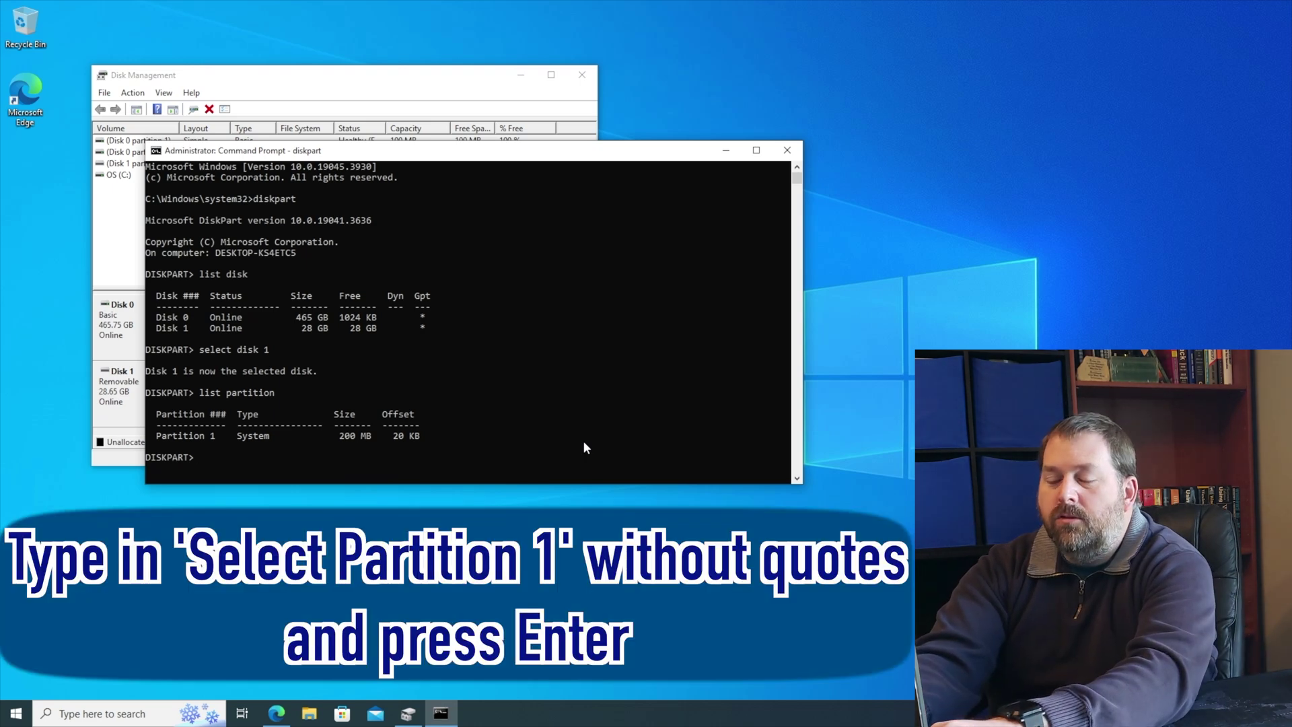
pyautogui.write('partition 1')
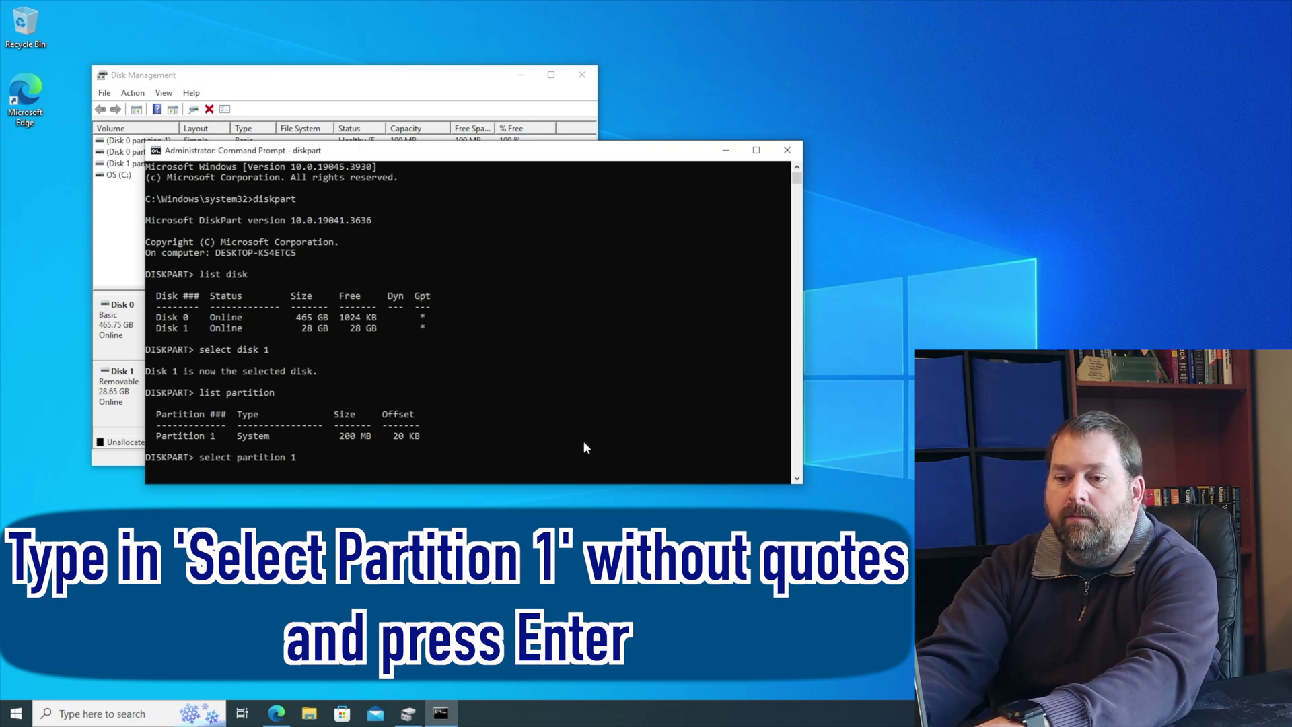
pyautogui.press('Return')
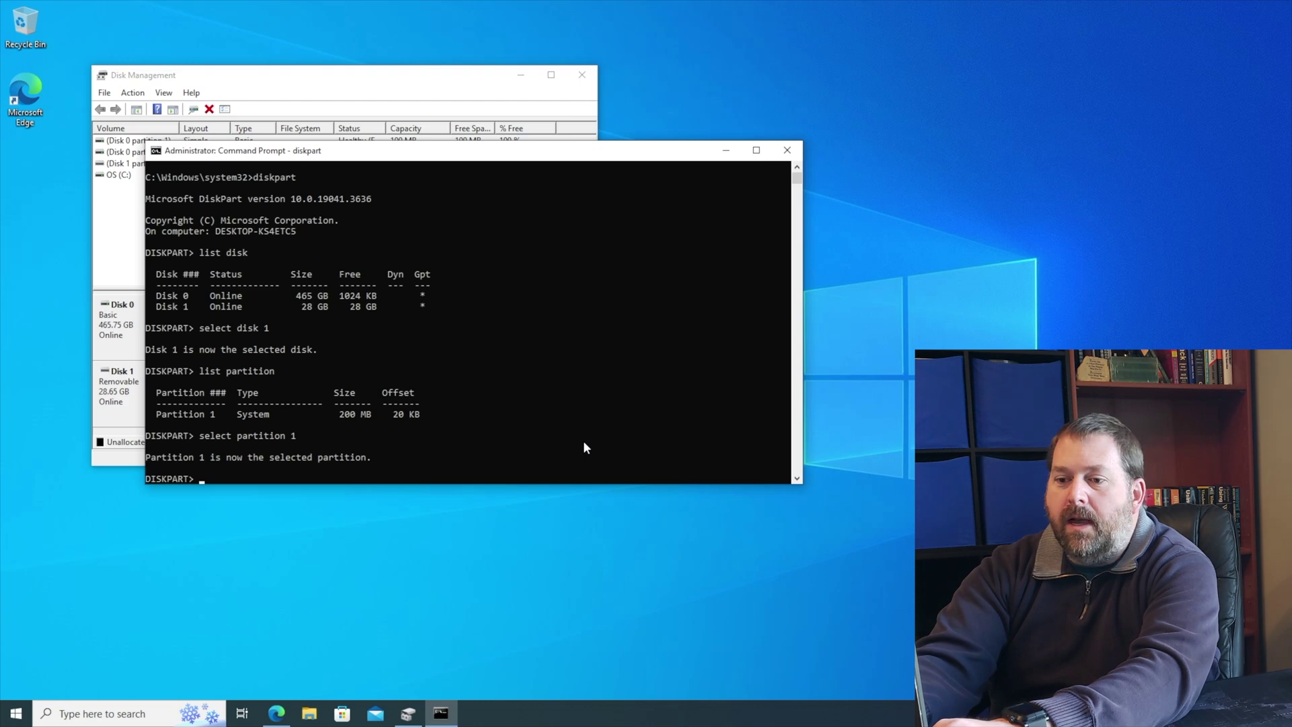
# Force-delete the 200 MB partition with 'delete partition override', then exit DiskPart
pyautogui.write('delete par')
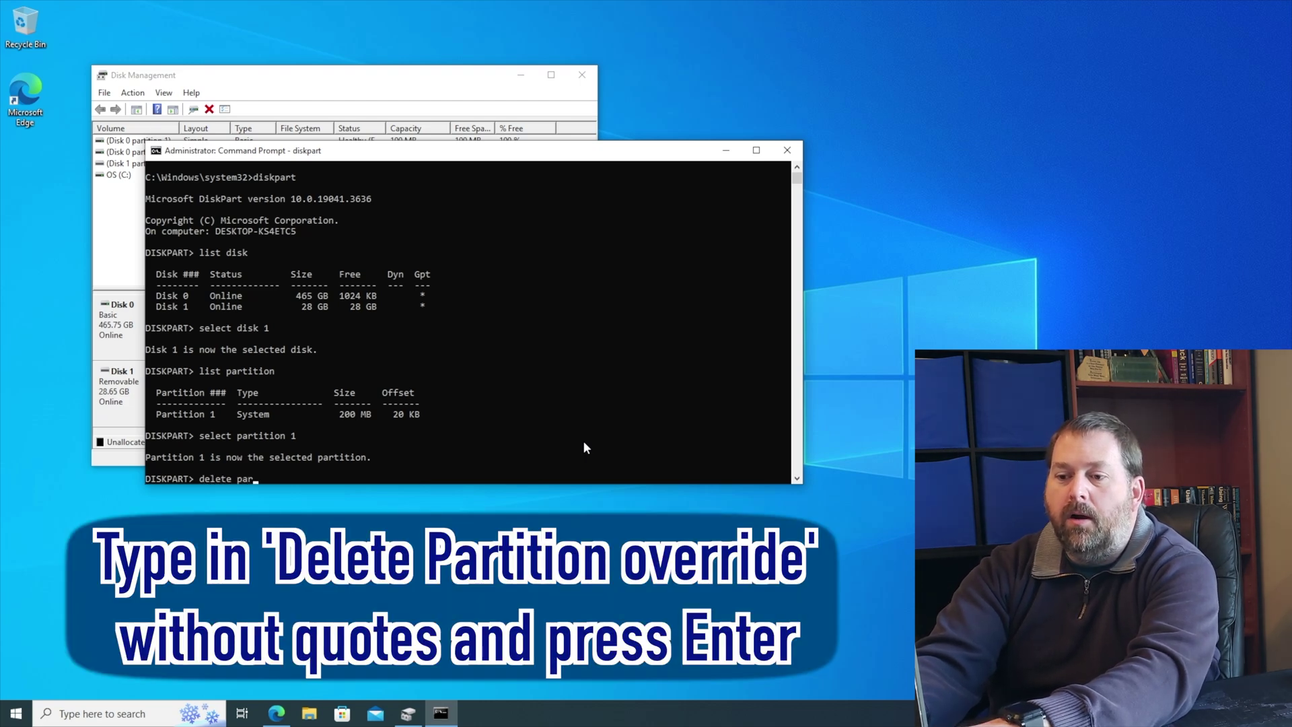
pyautogui.write('tition override')
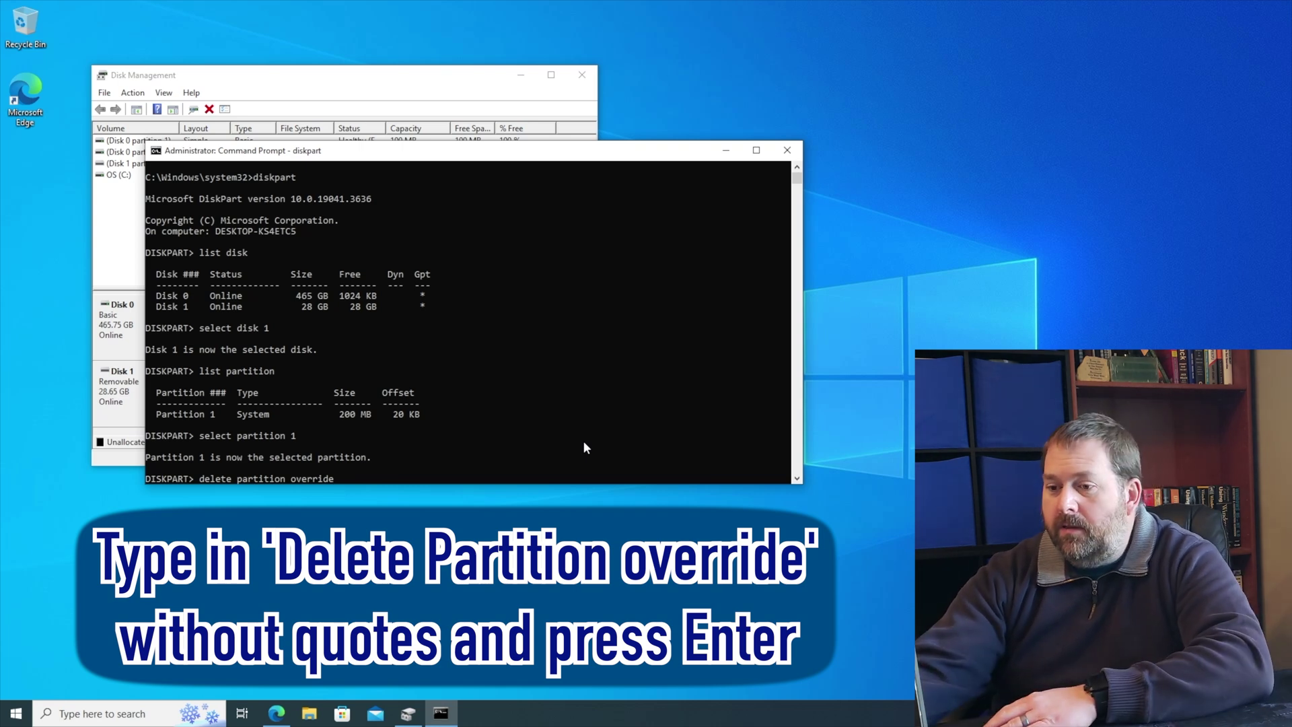
pyautogui.press('Return')
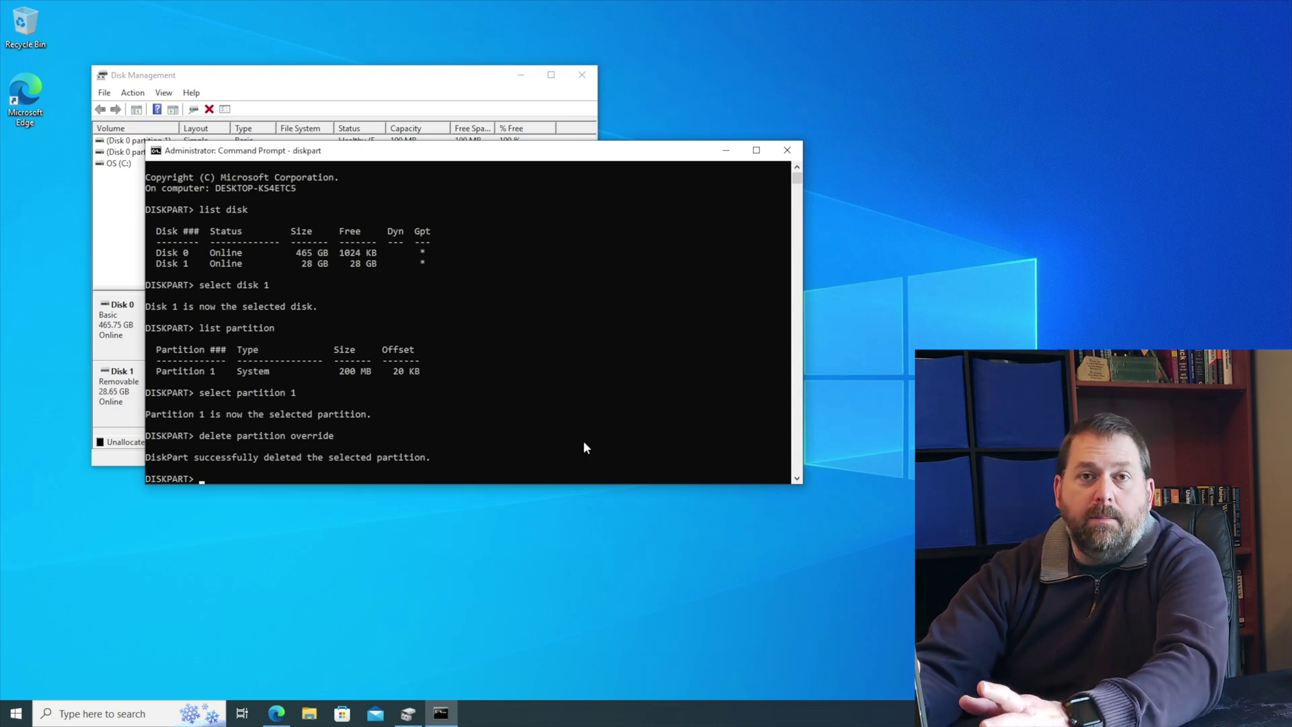
pyautogui.write('ex')
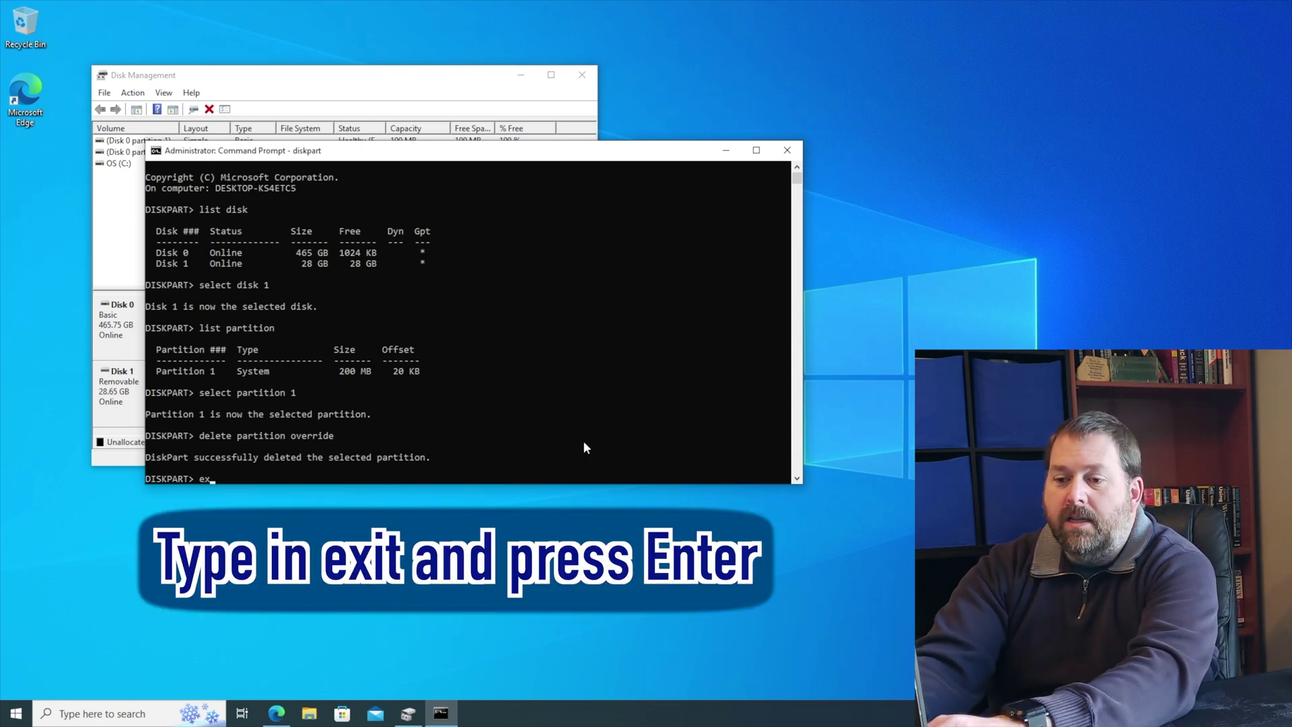
pyautogui.write('it')
pyautogui.press('Return')
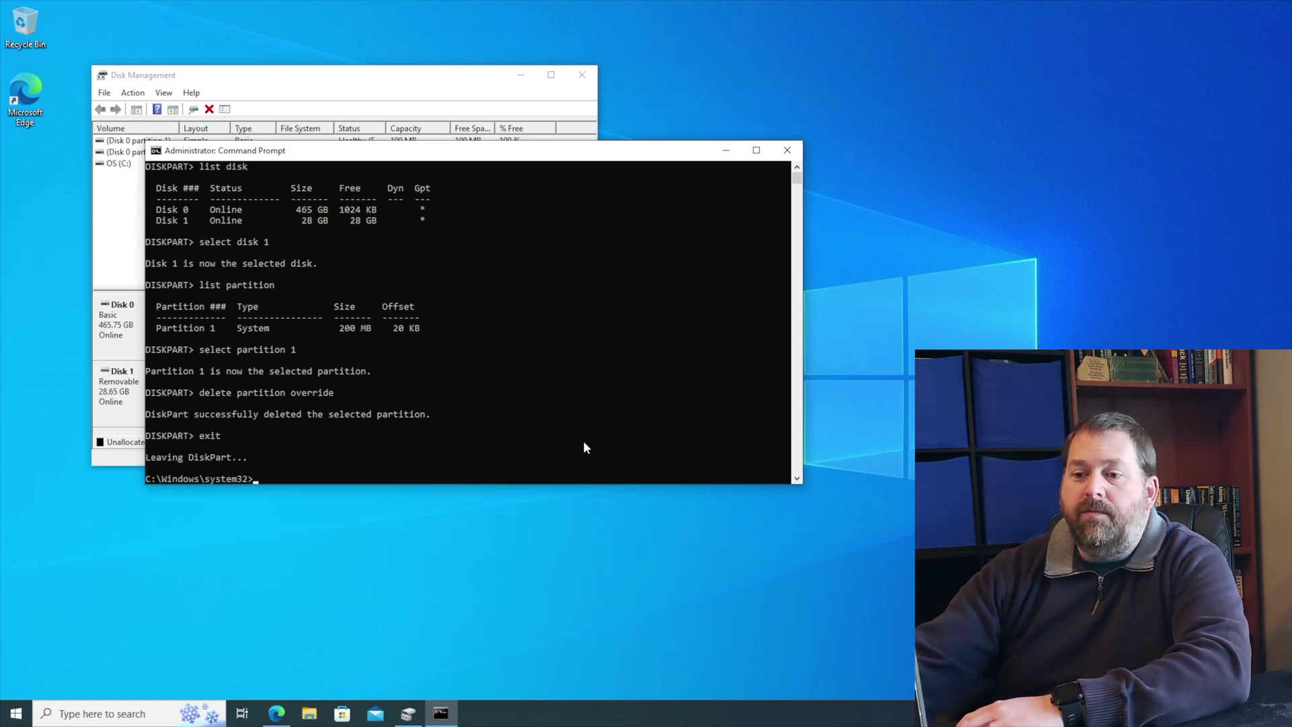
# Create a full-size simple volume on Disk 1's unallocated space, letter F, NTFS quick format
pyautogui.click(786, 150)
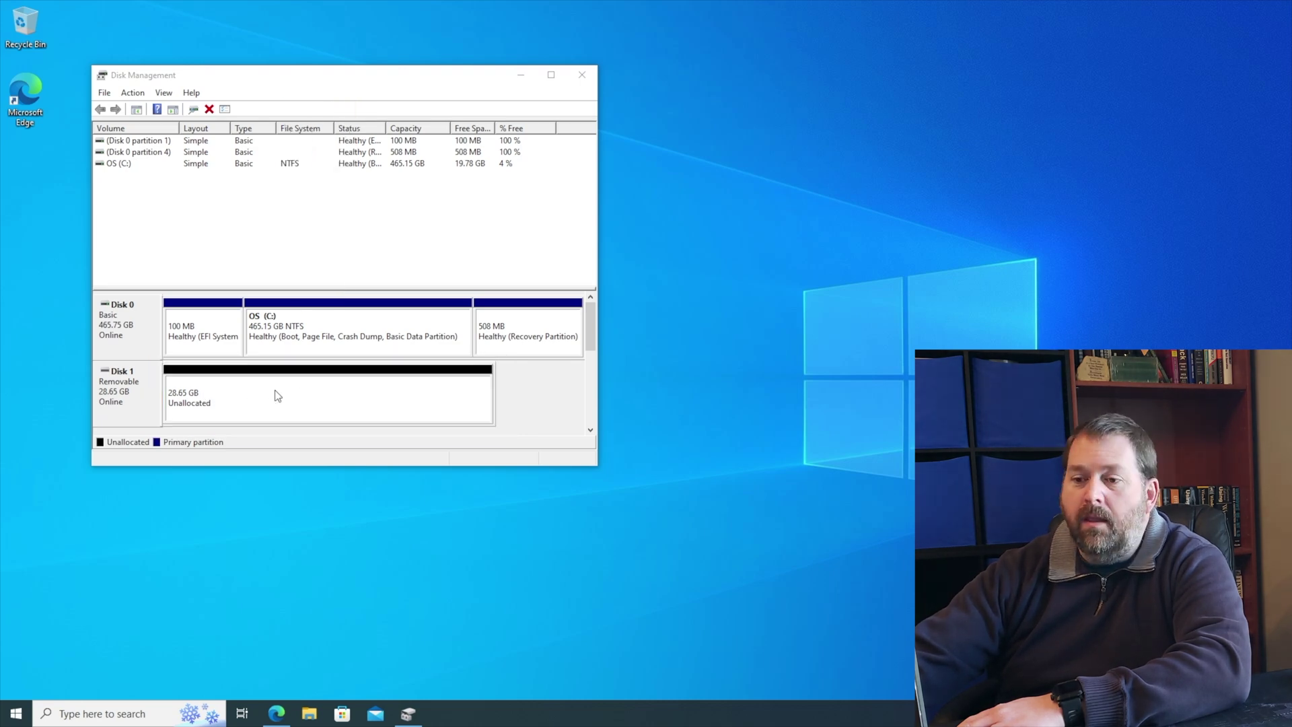
pyautogui.rightClick(288, 401)
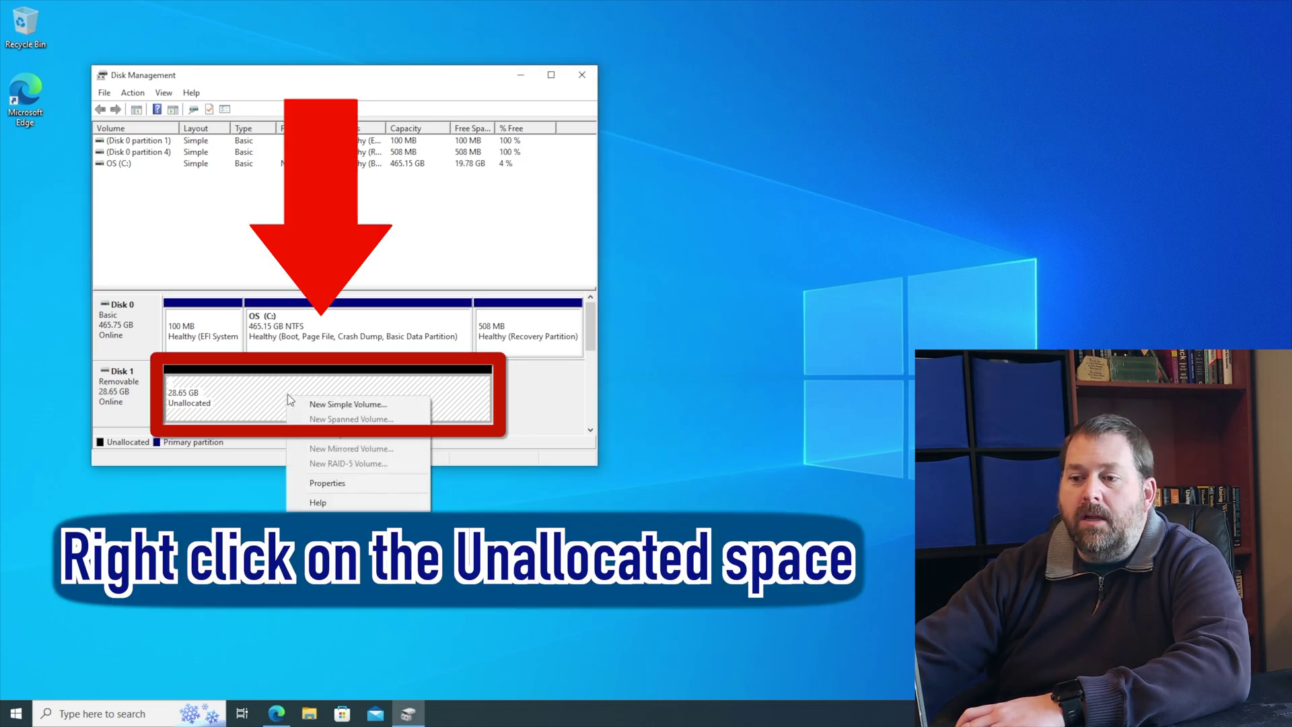
pyautogui.click(335, 405)
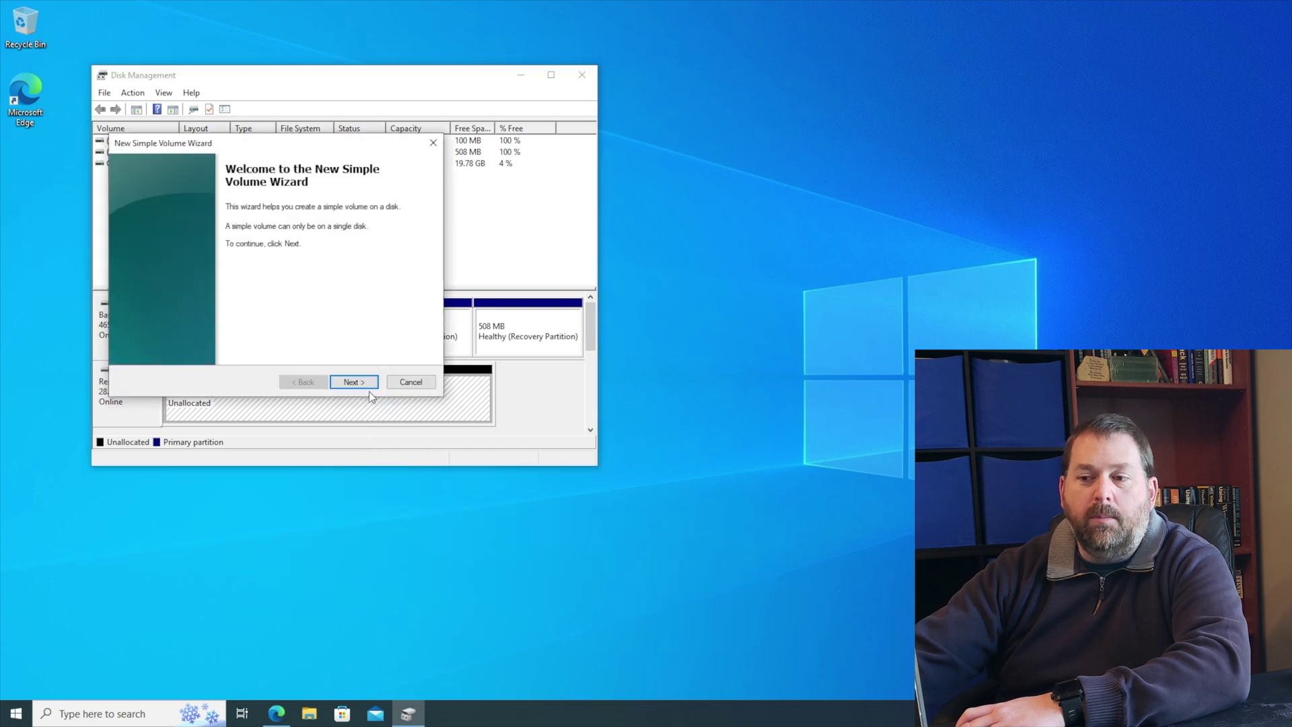
pyautogui.click(354, 382)
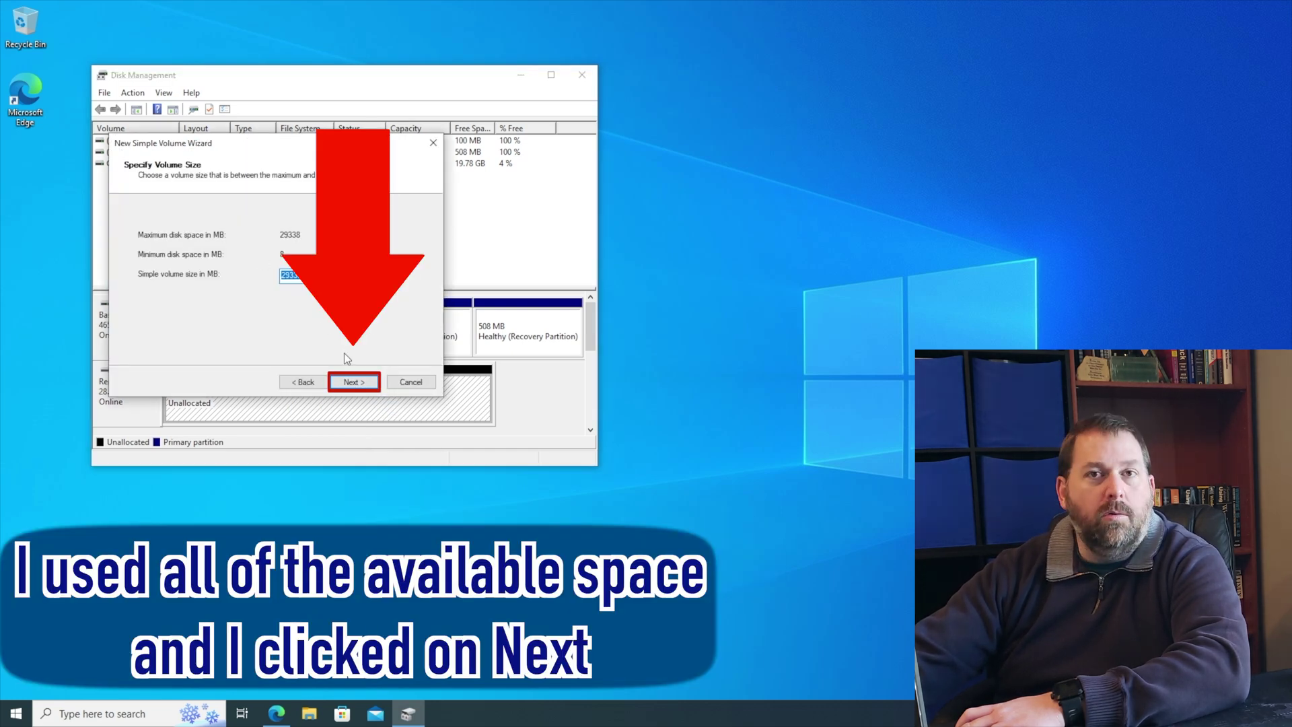
pyautogui.click(354, 381)
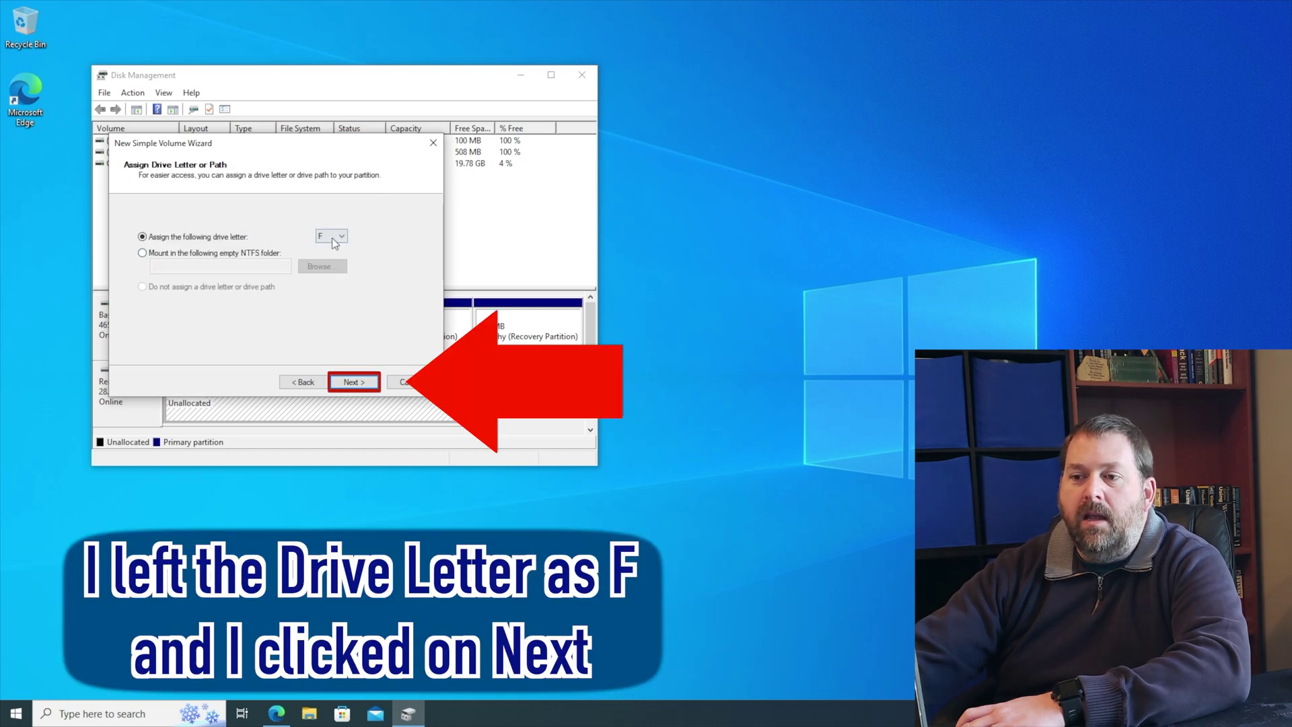
pyautogui.click(354, 383)
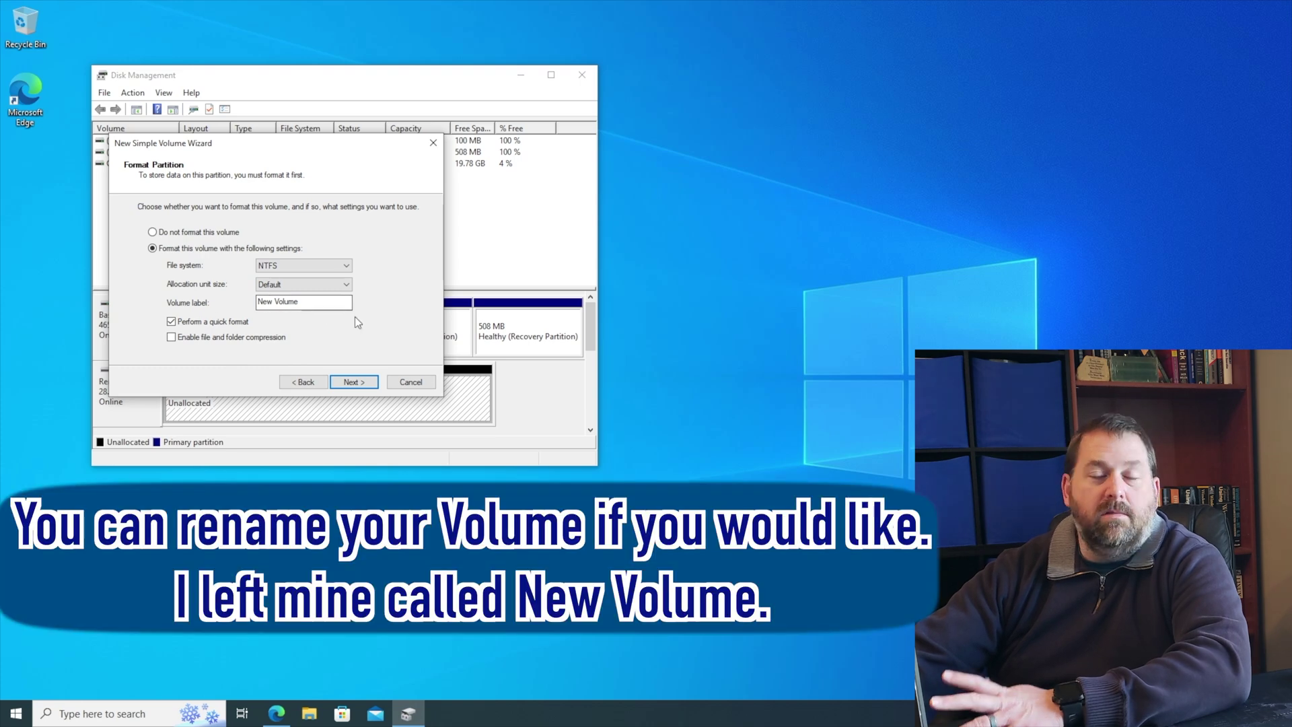
pyautogui.click(370, 383)
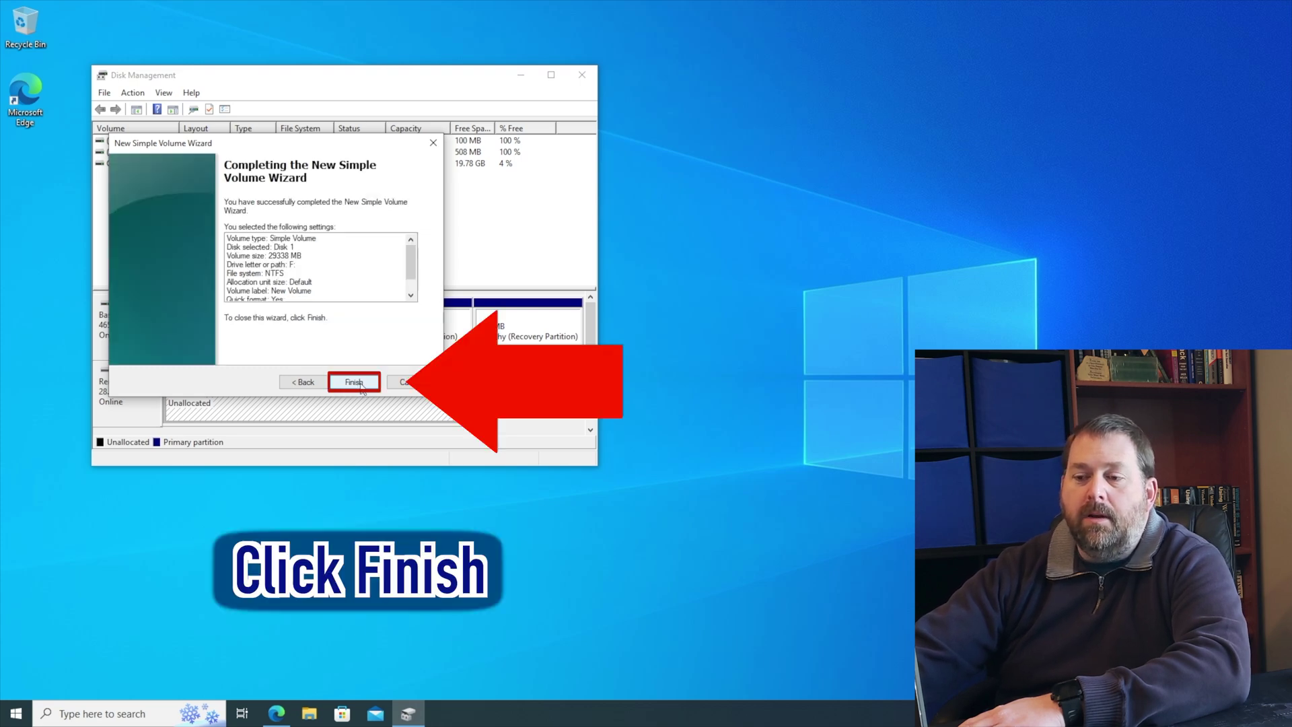
pyautogui.click(354, 383)
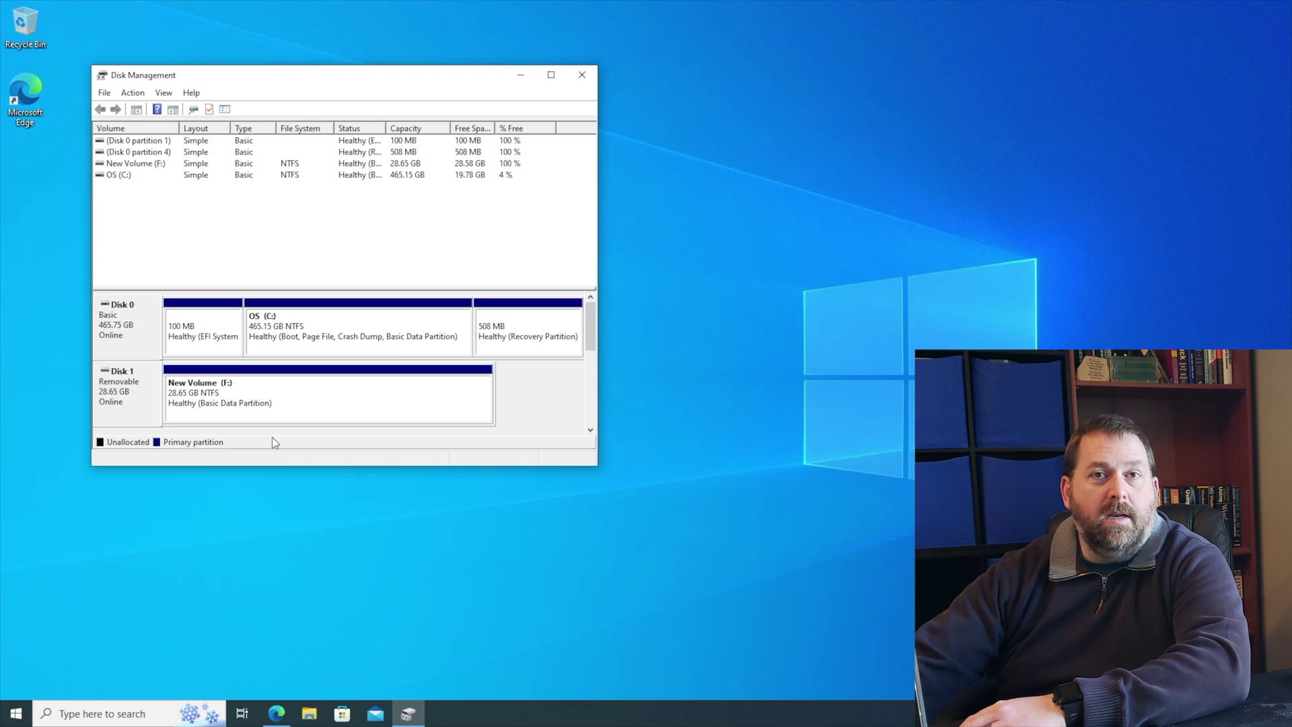
# Close Disk Management once F: shows as a healthy 28.65 GB NTFS New Volume
pyautogui.click(582, 75)
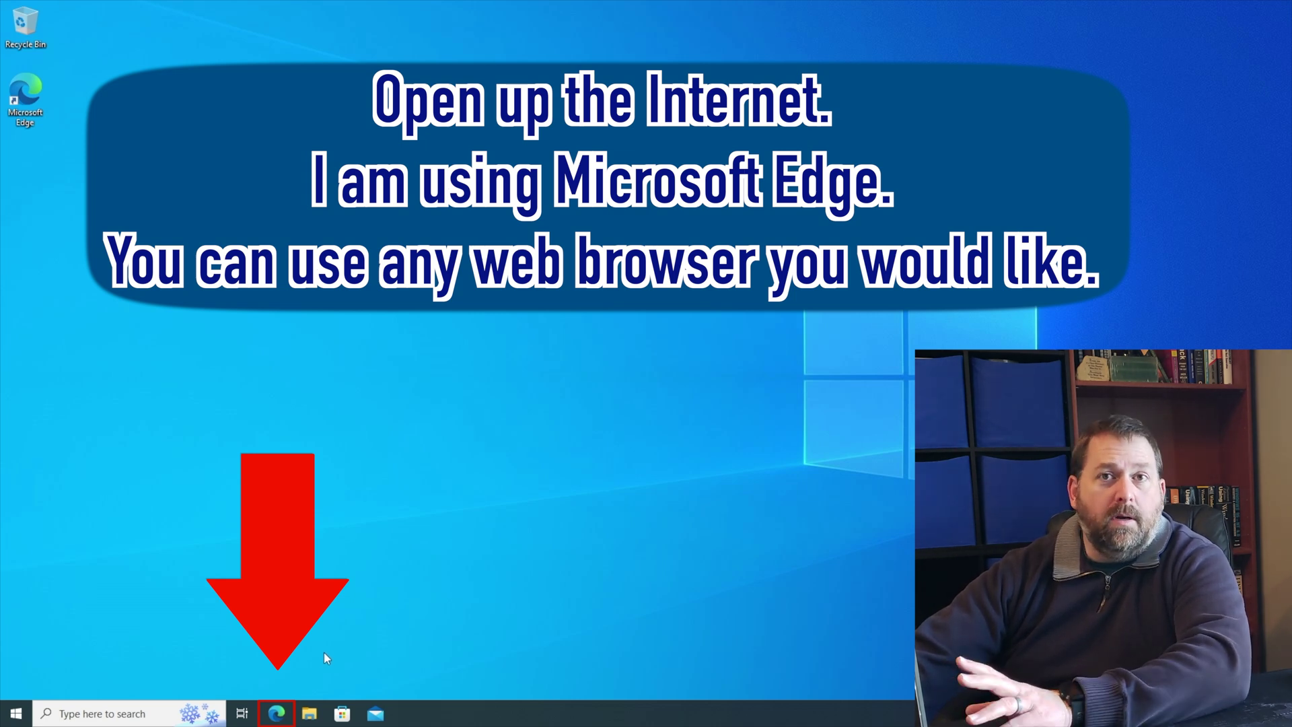
# Launch Edge from the taskbar and go to duckduckgo.com
pyautogui.click(284, 712)
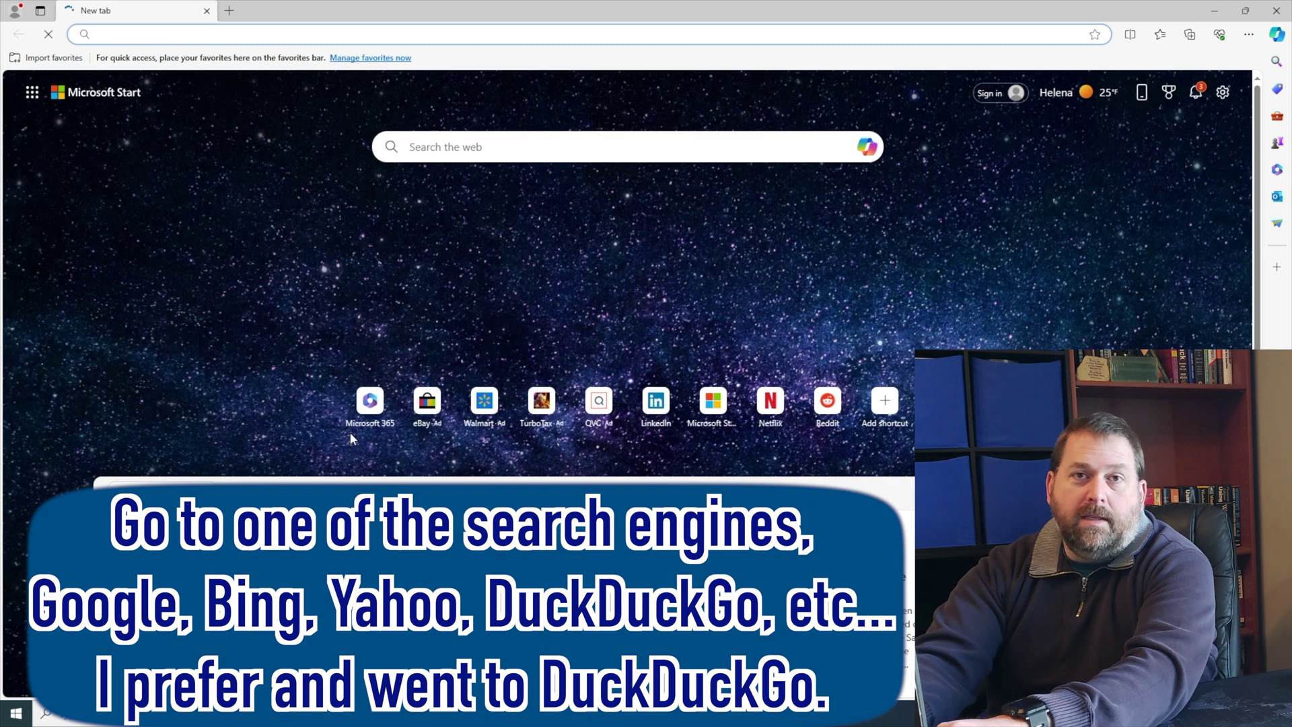
pyautogui.write('duckduckgo.com')
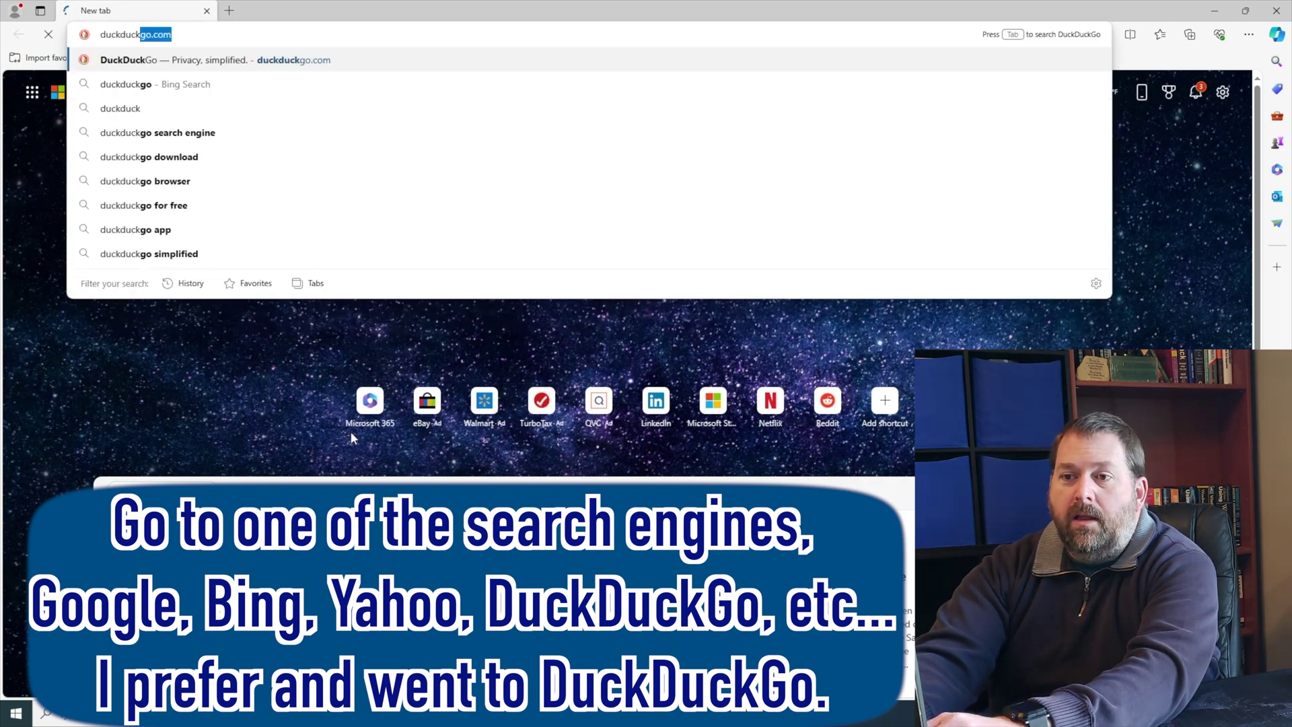
pyautogui.press('Return')
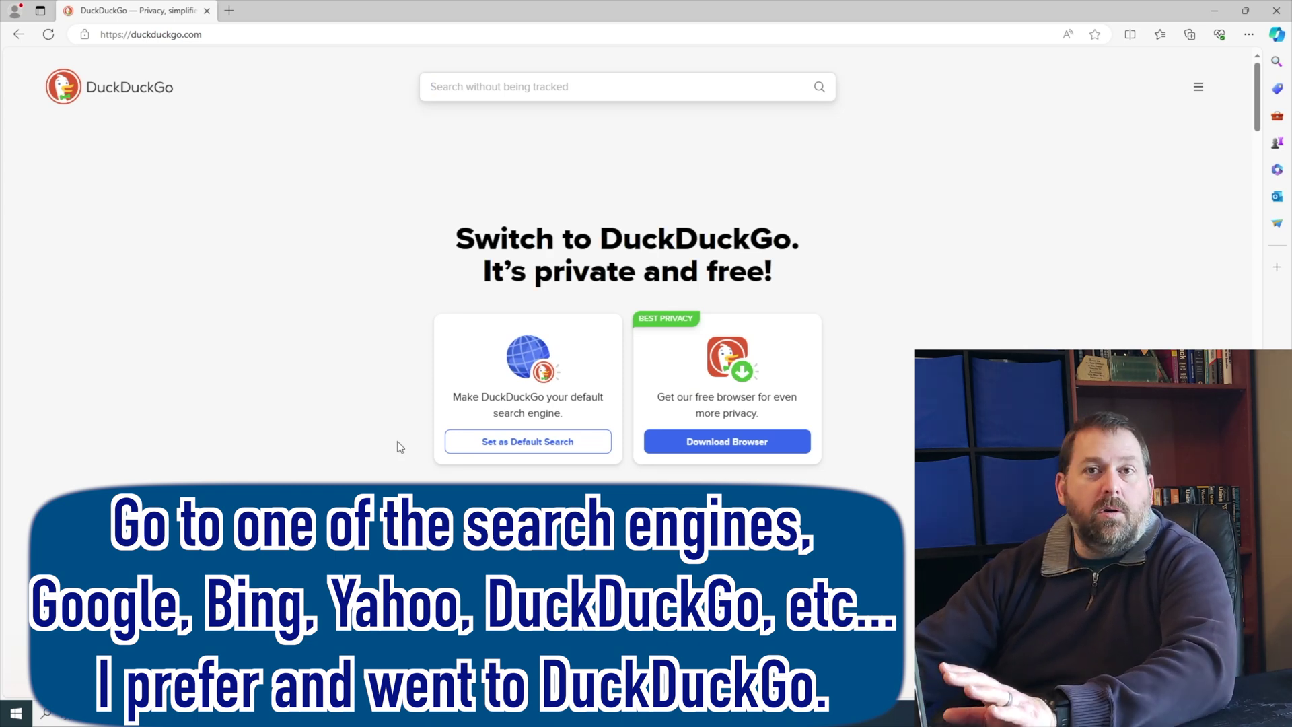
# Search DuckDuckGo for 'download ubuntu' and open the Get Ubuntu download result
pyautogui.click(537, 86)
pyautogui.write('downl')
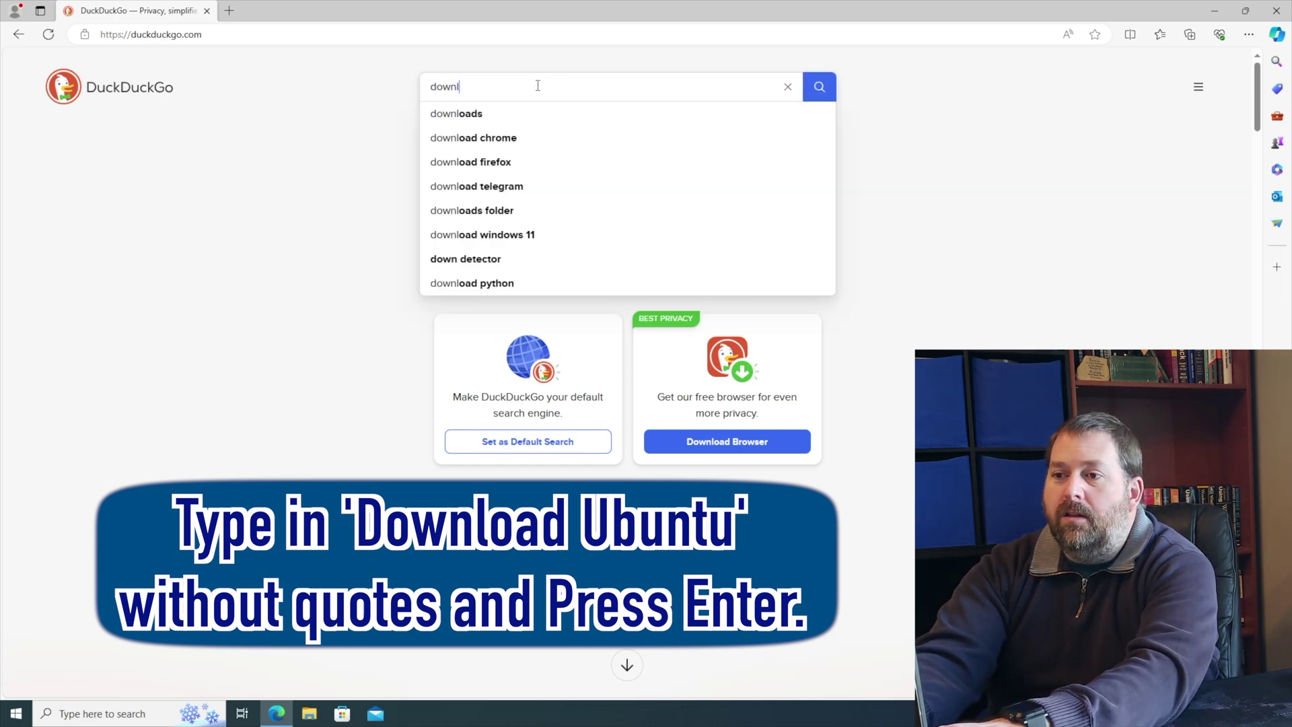
pyautogui.write('oad ubuntu')
pyautogui.press('Return')
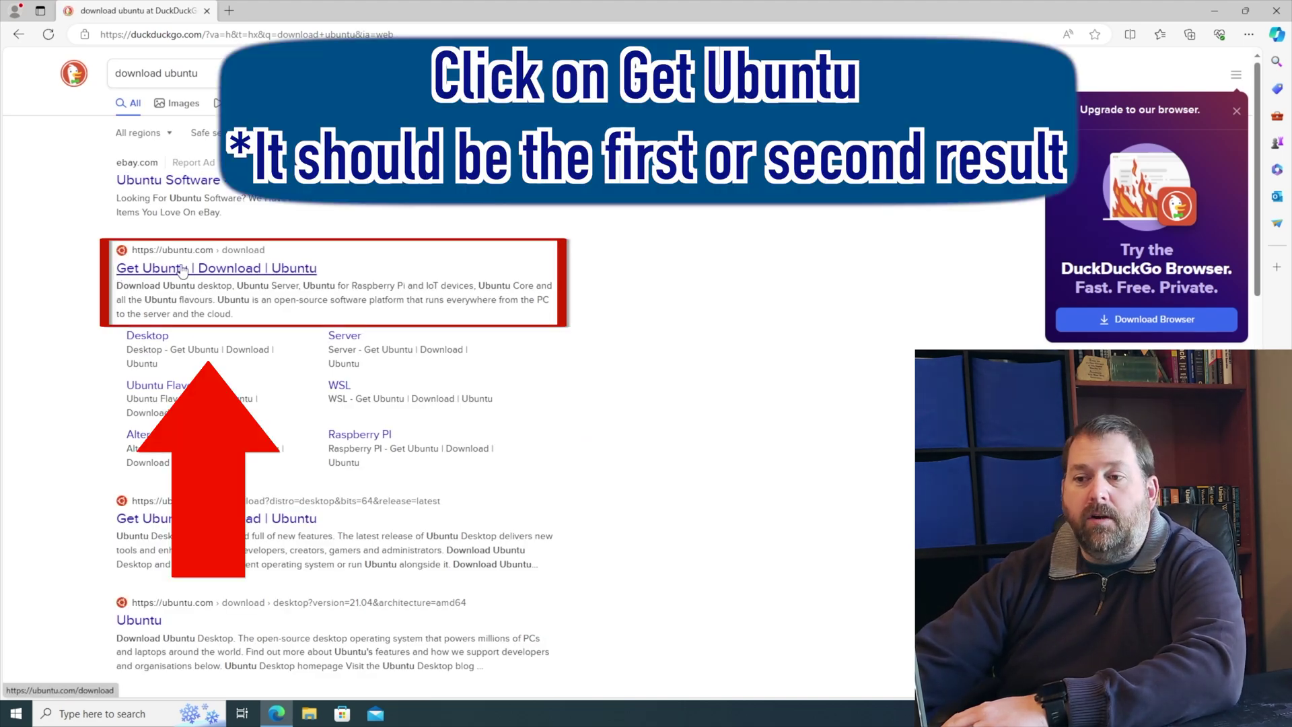
pyautogui.click(235, 274)
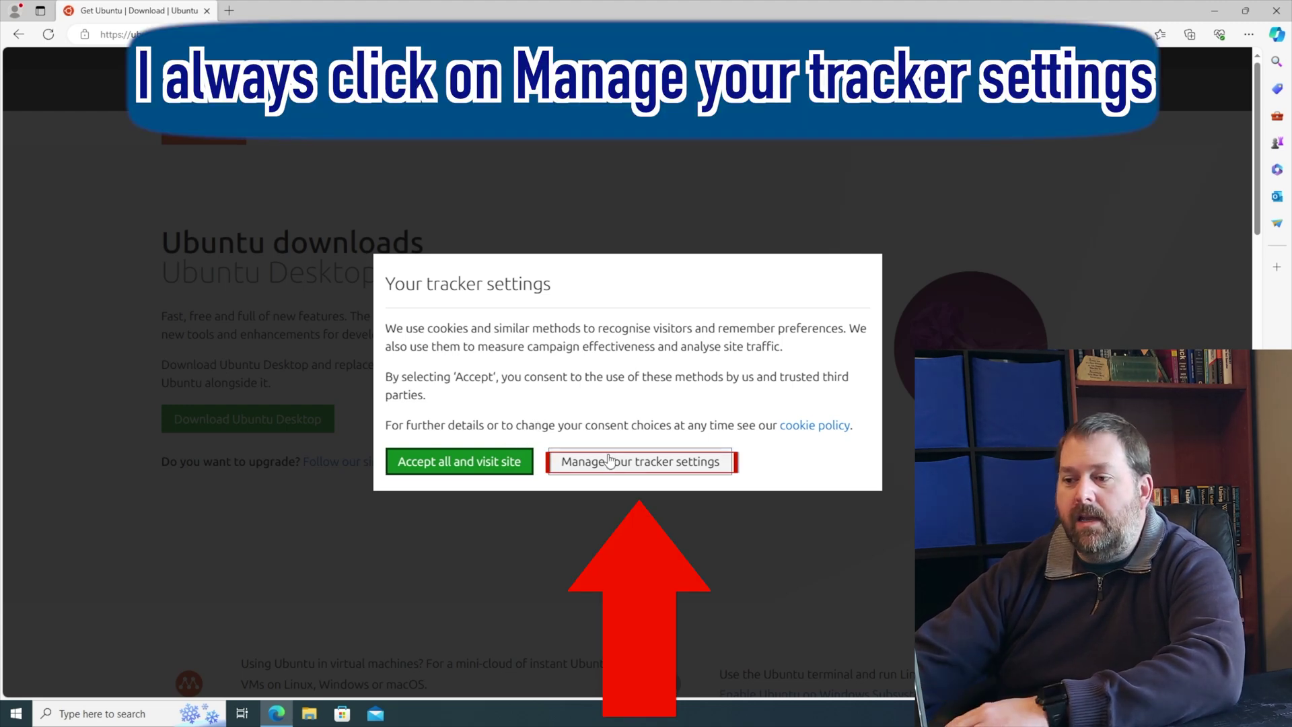
# Save the Ubuntu site's tracker preferences with optional trackers left off
pyautogui.click(632, 471)
pyautogui.scroll(-3, 484, 566)
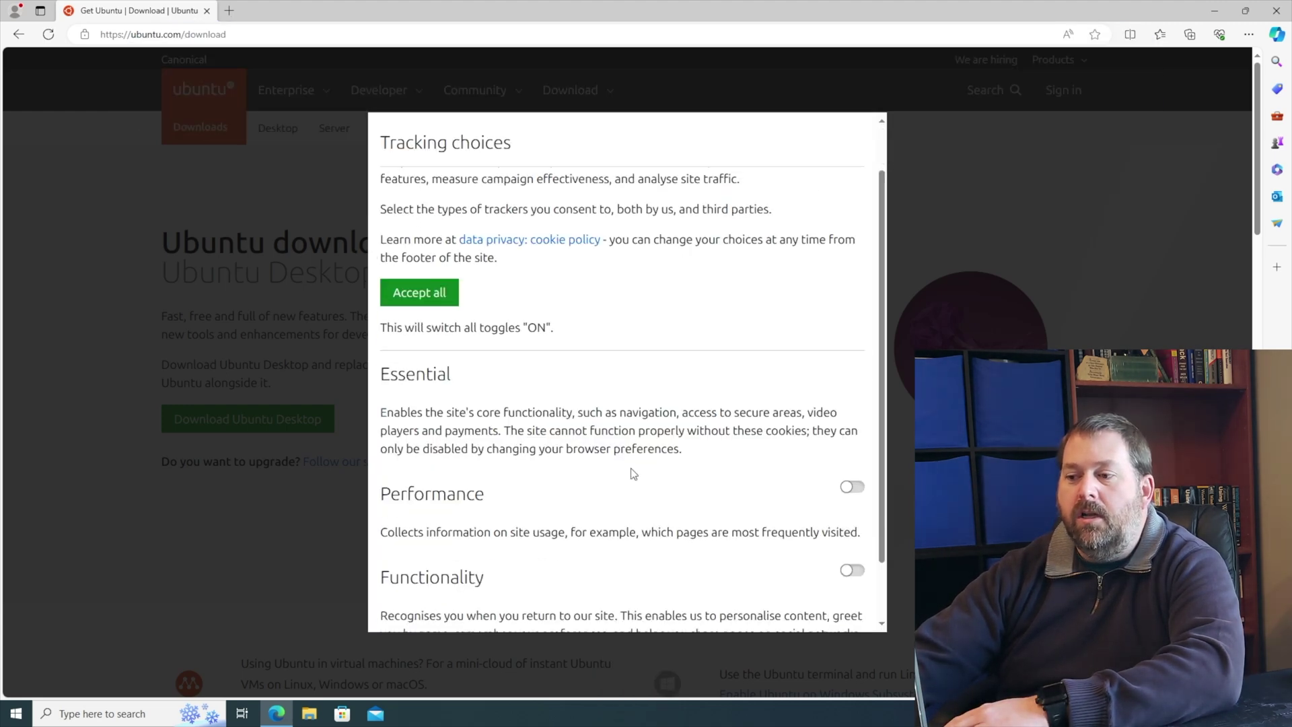
pyautogui.click(426, 607)
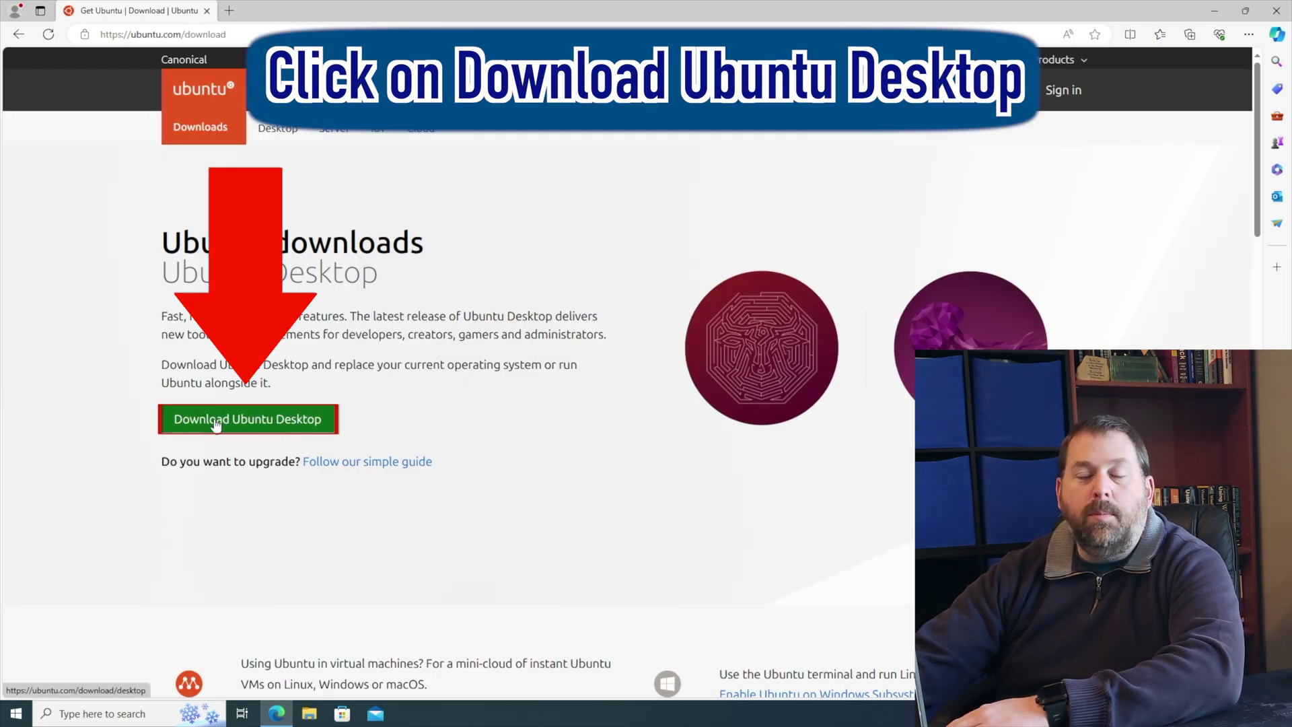
# From the Ubuntu Desktop download page, start downloading ubuntu-23.10.1-desktop-amd64.iso (4.8 GB)
pyautogui.click(298, 428)
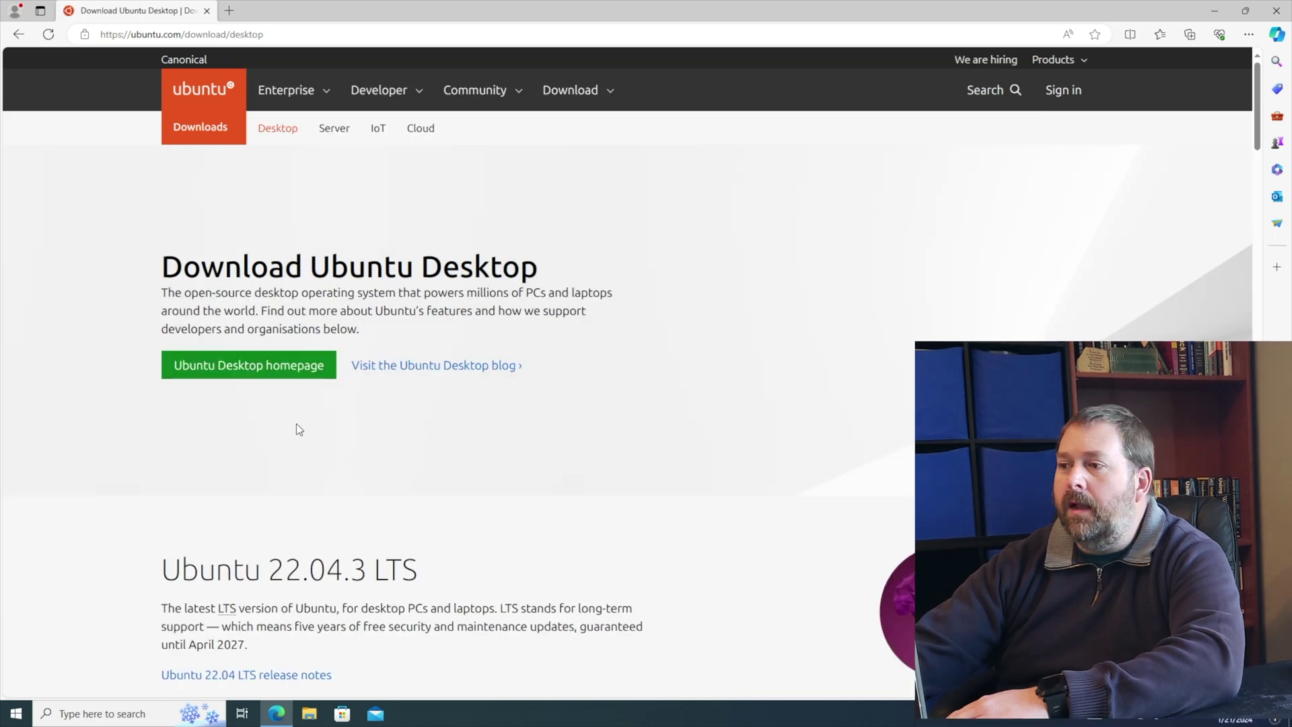
pyautogui.scroll(-4, 423, 538)
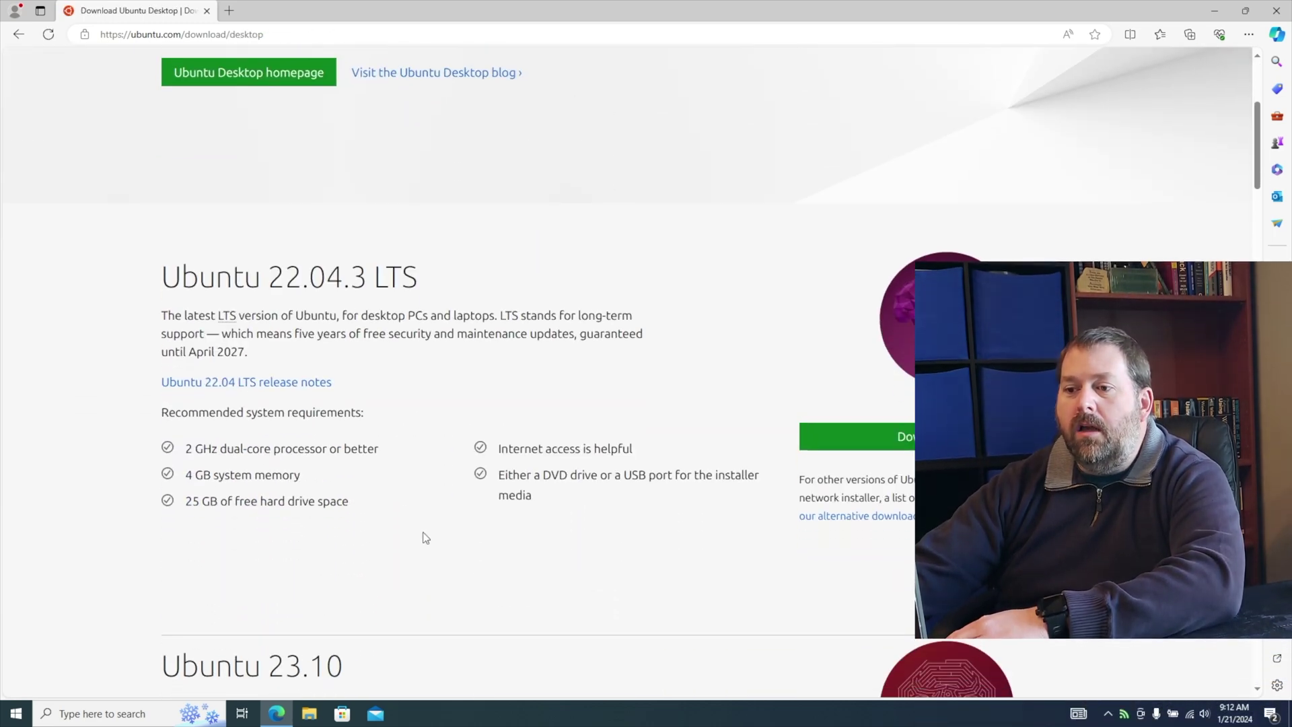
pyautogui.moveTo(327, 276); pyautogui.dragTo(451, 285)
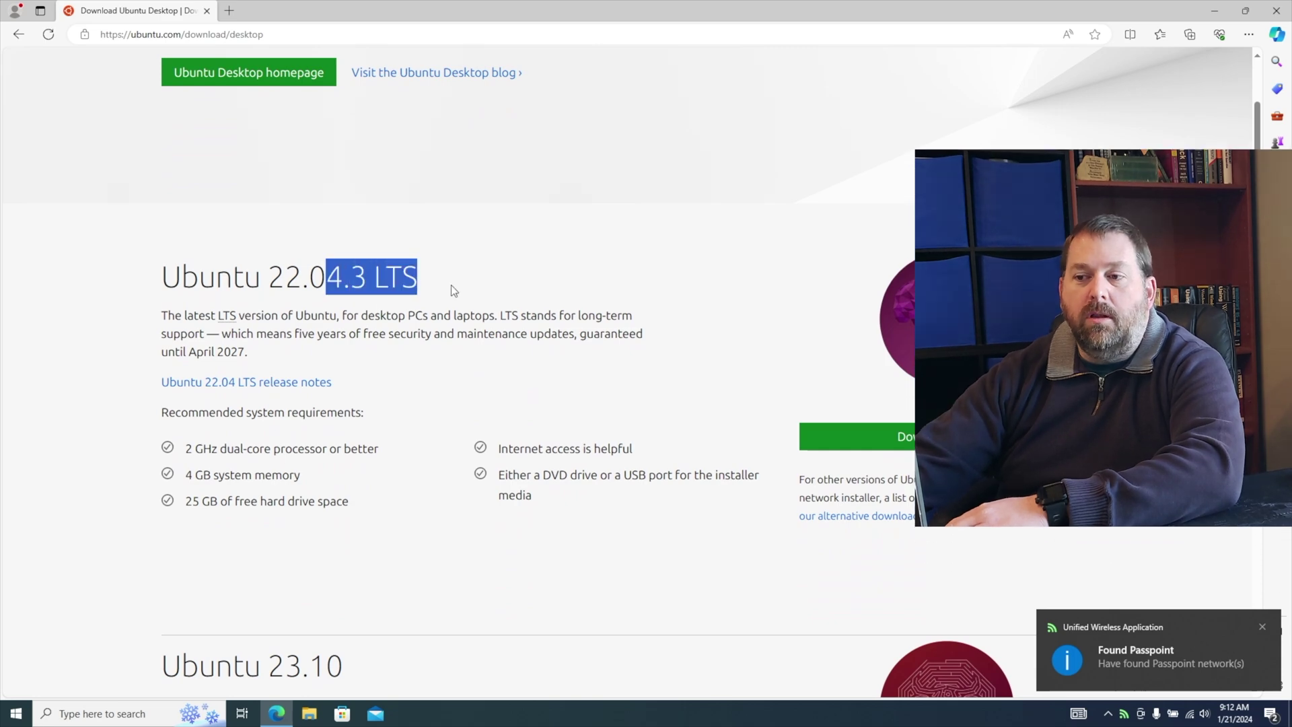
pyautogui.scroll(-8, 444, 333)
pyautogui.scroll(2, 519, 249)
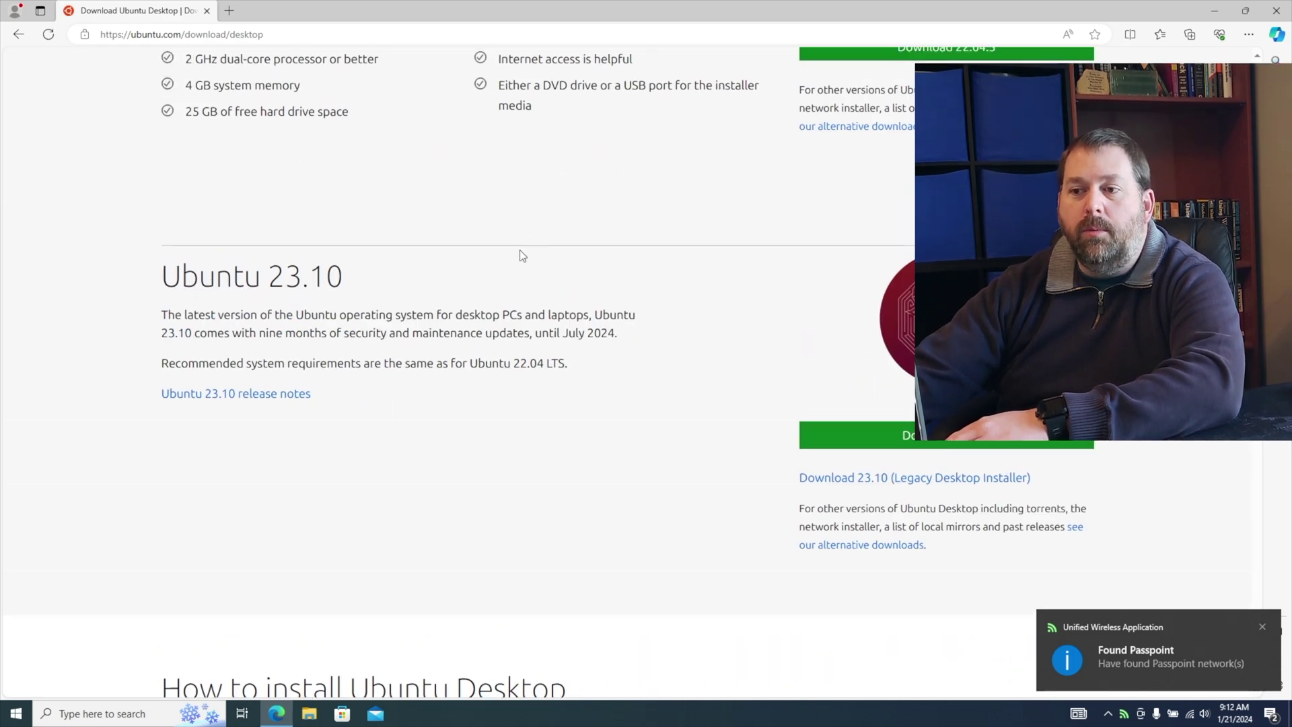
pyautogui.scroll(3, 901, 405)
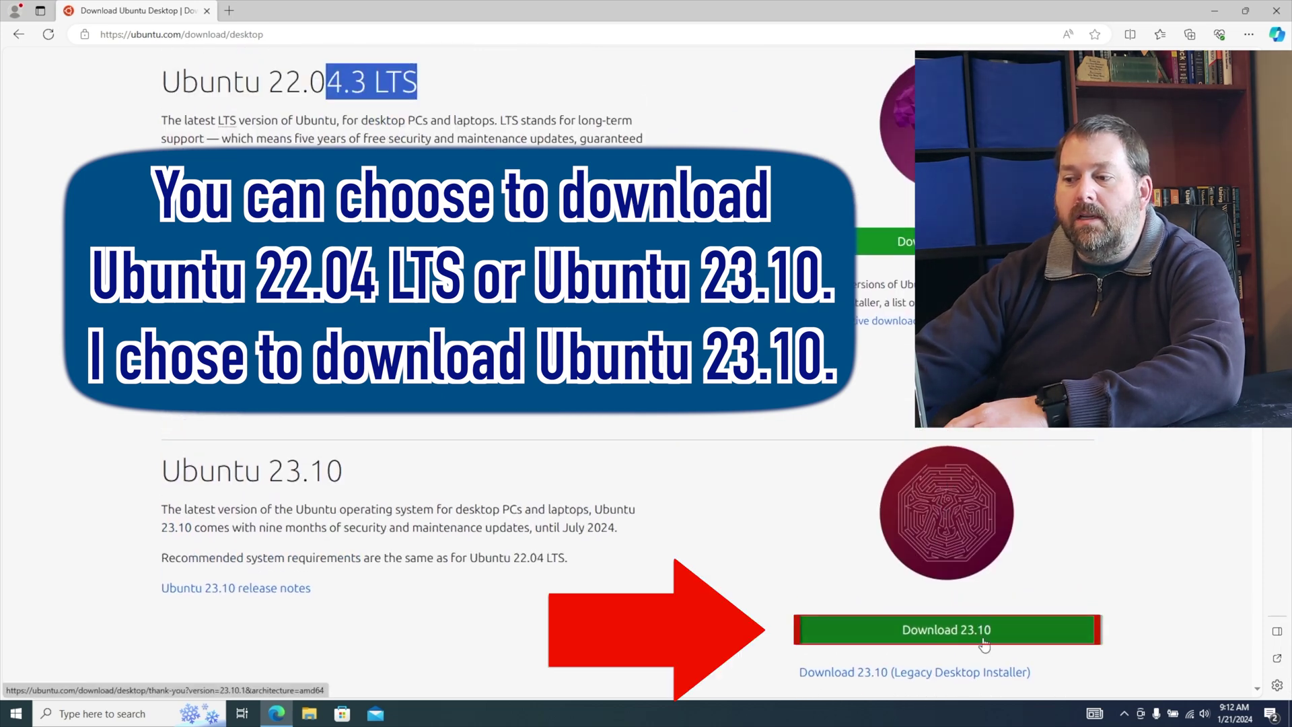
pyautogui.click(984, 632)
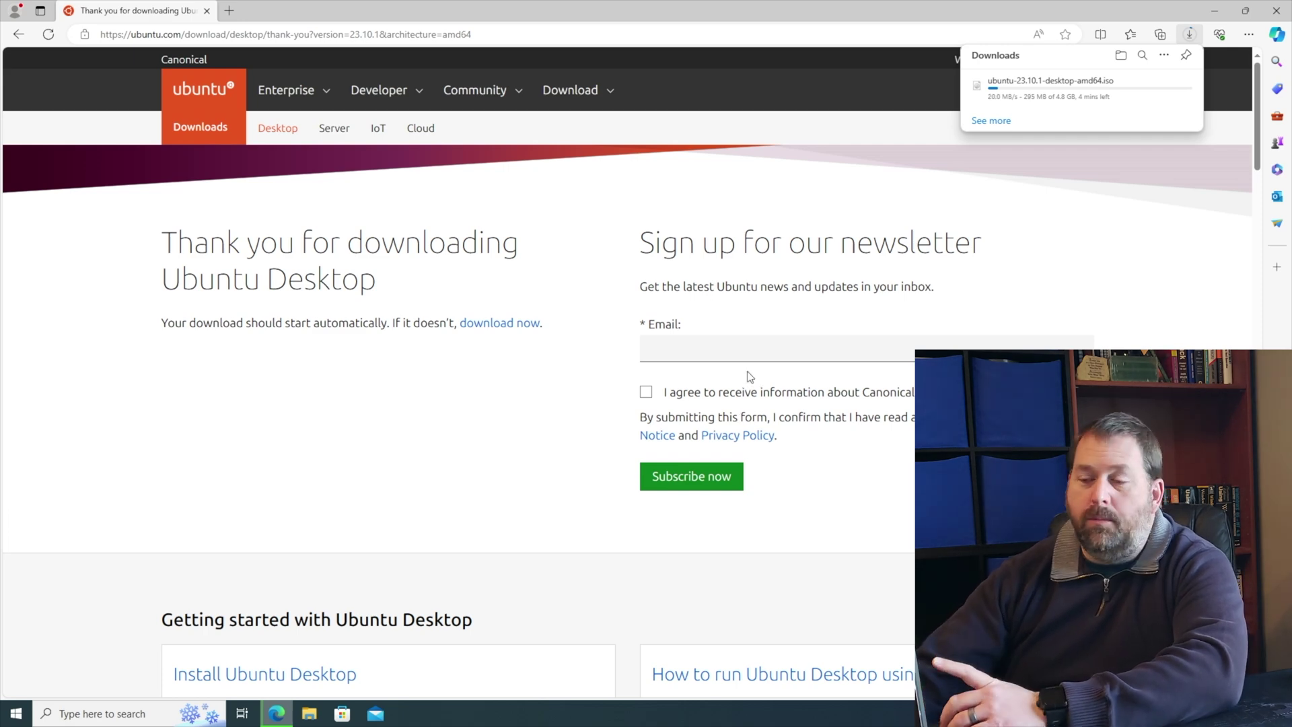
pyautogui.click(229, 12)
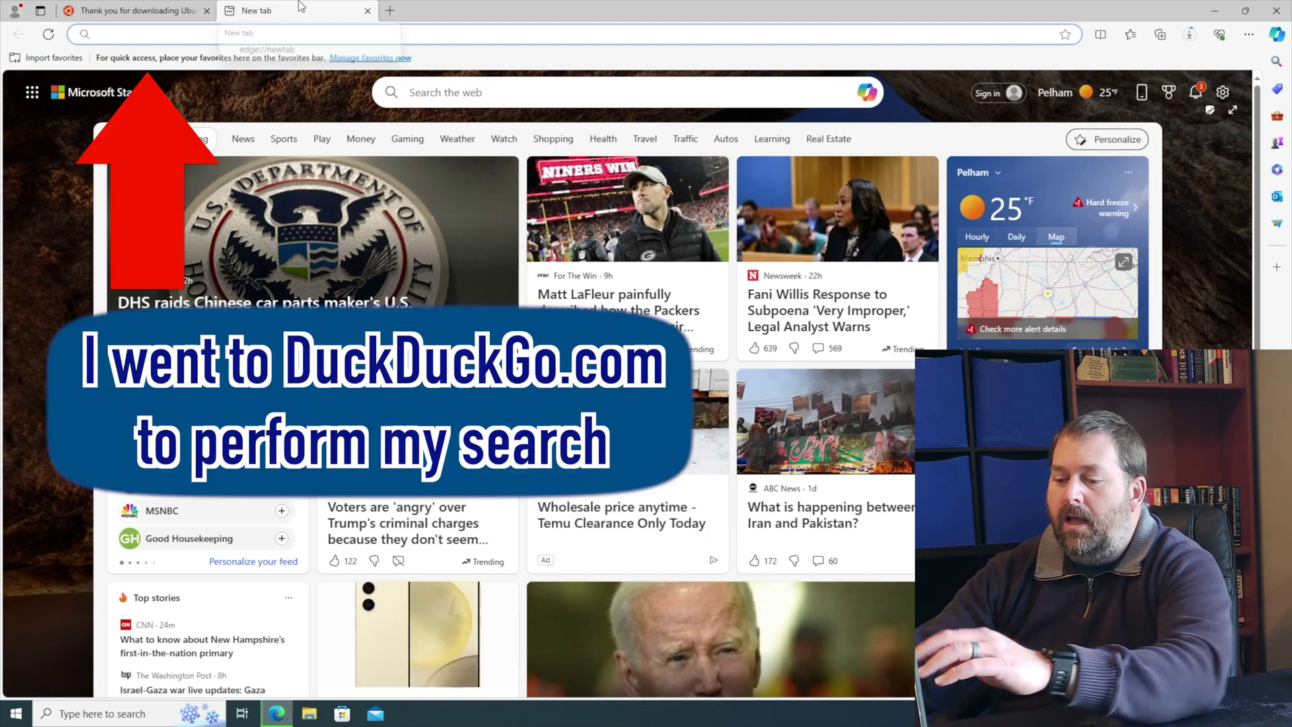
# Search DuckDuckGo for 'unetbootin' and open the UNetbootin homepage from the results
pyautogui.write('duckduckgo.c')
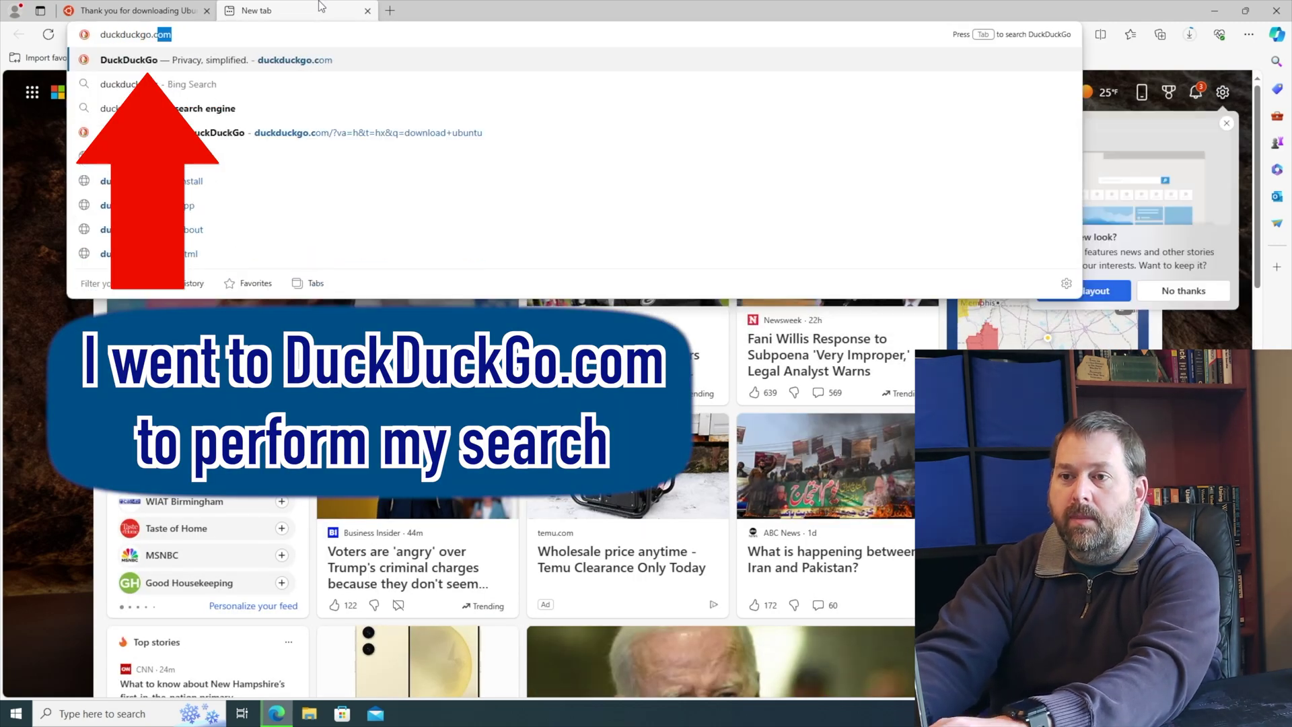
pyautogui.press('Return')
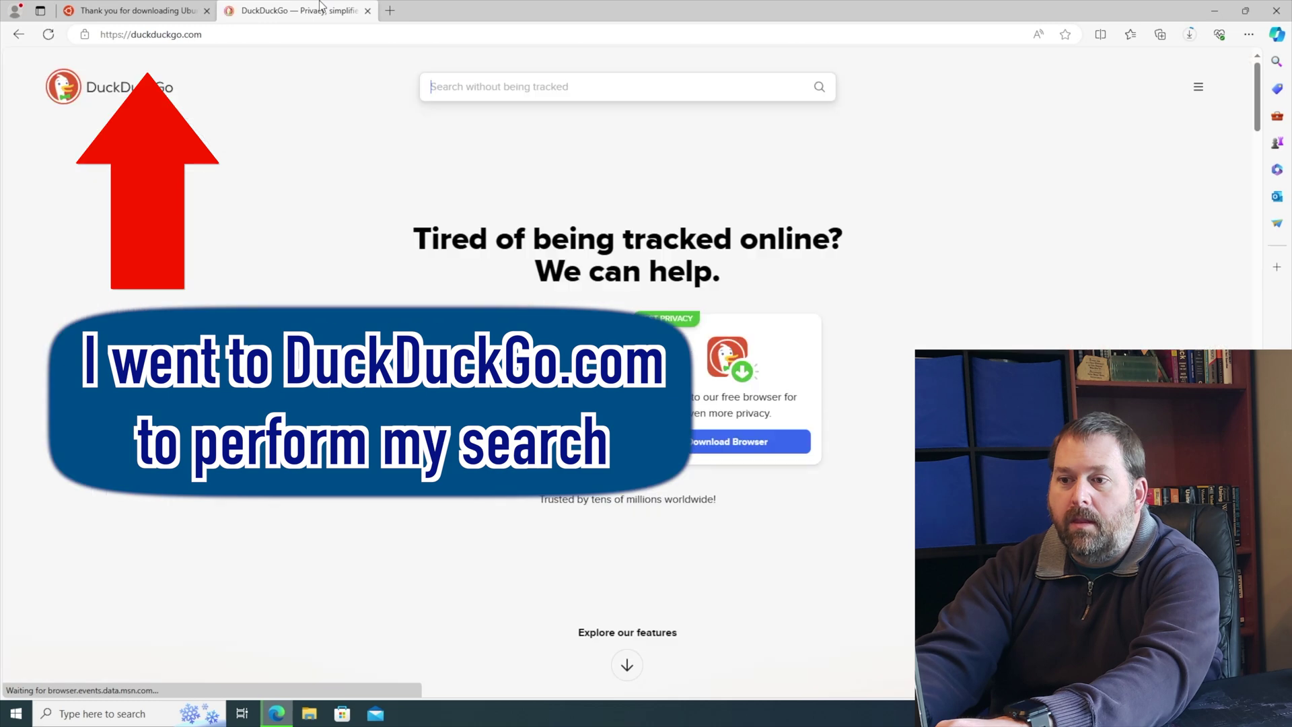
pyautogui.write('unetboot')
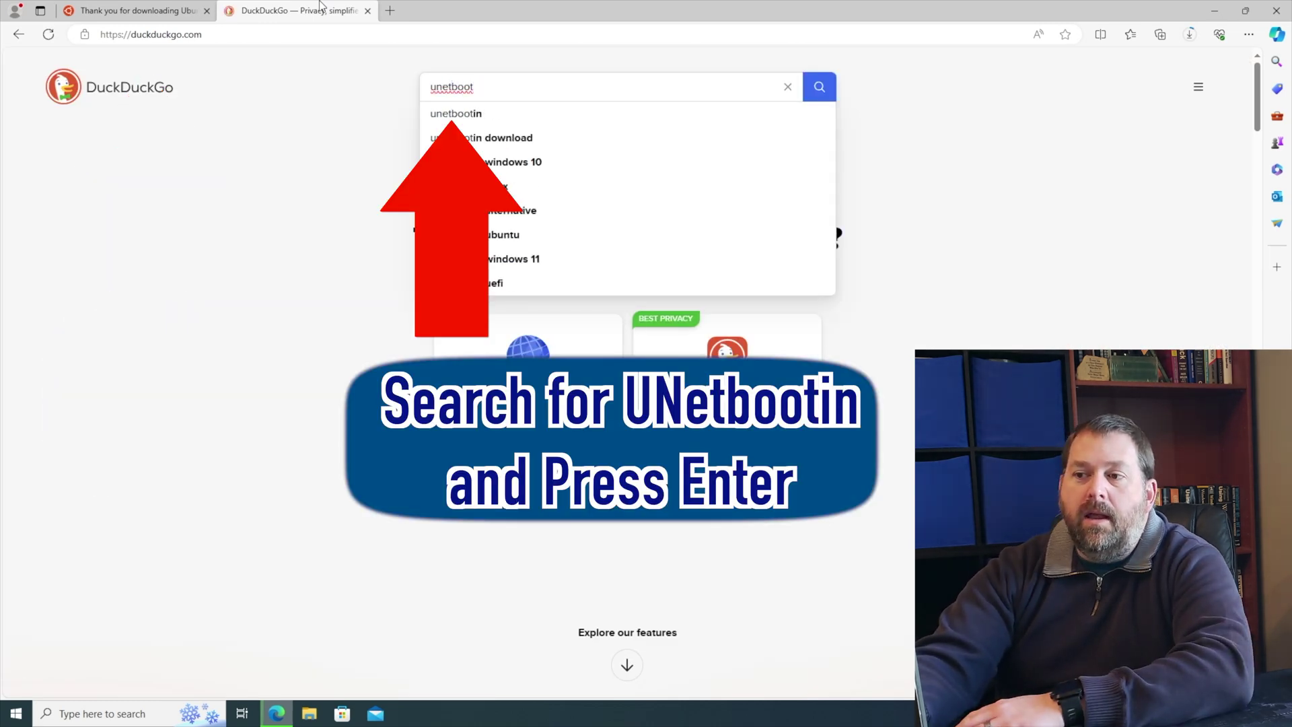
pyautogui.write('in')
pyautogui.press('Return')
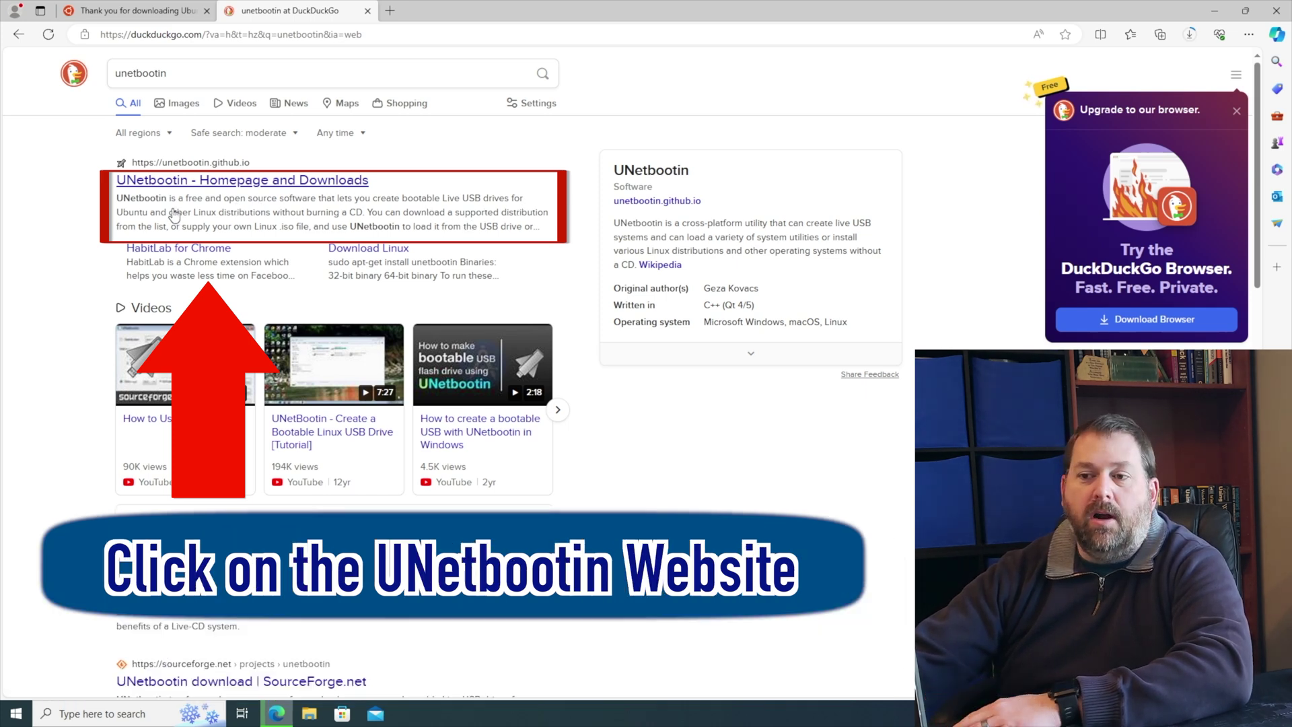
pyautogui.click(218, 182)
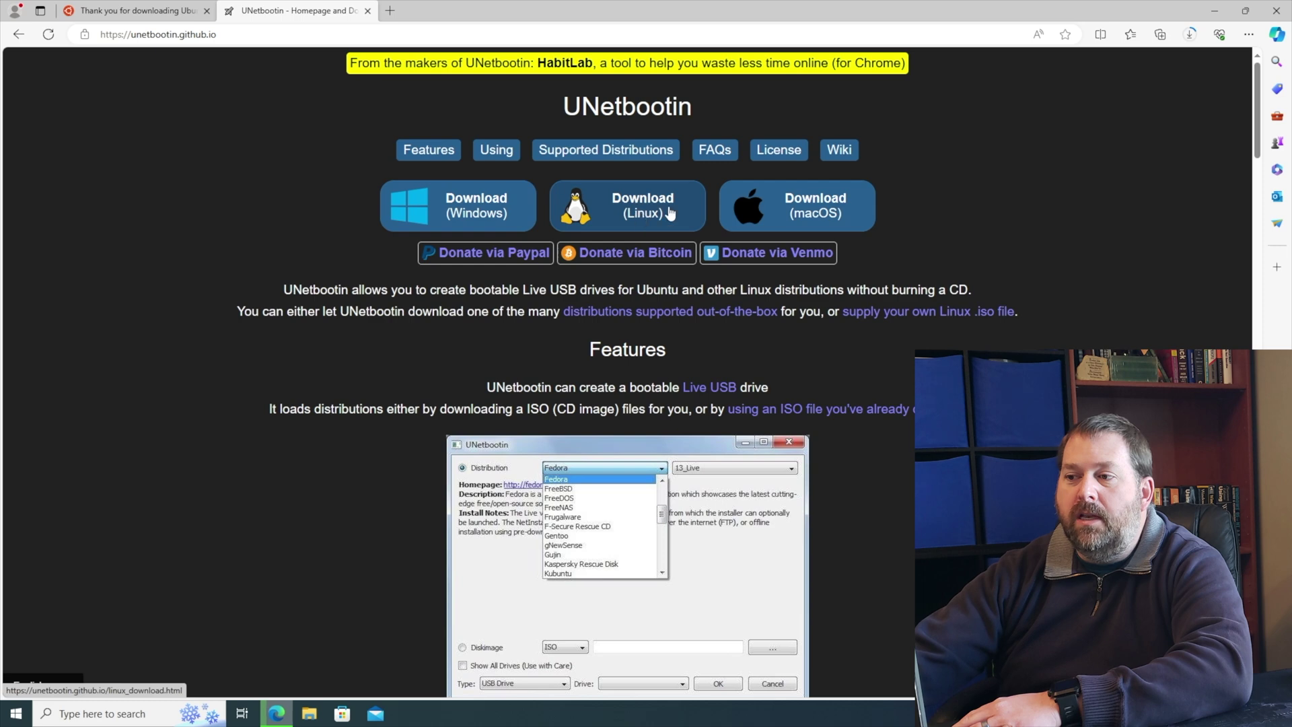
# Download the Windows version of UNetbootin, unetbootin-windows-702.exe
pyautogui.click(436, 214)
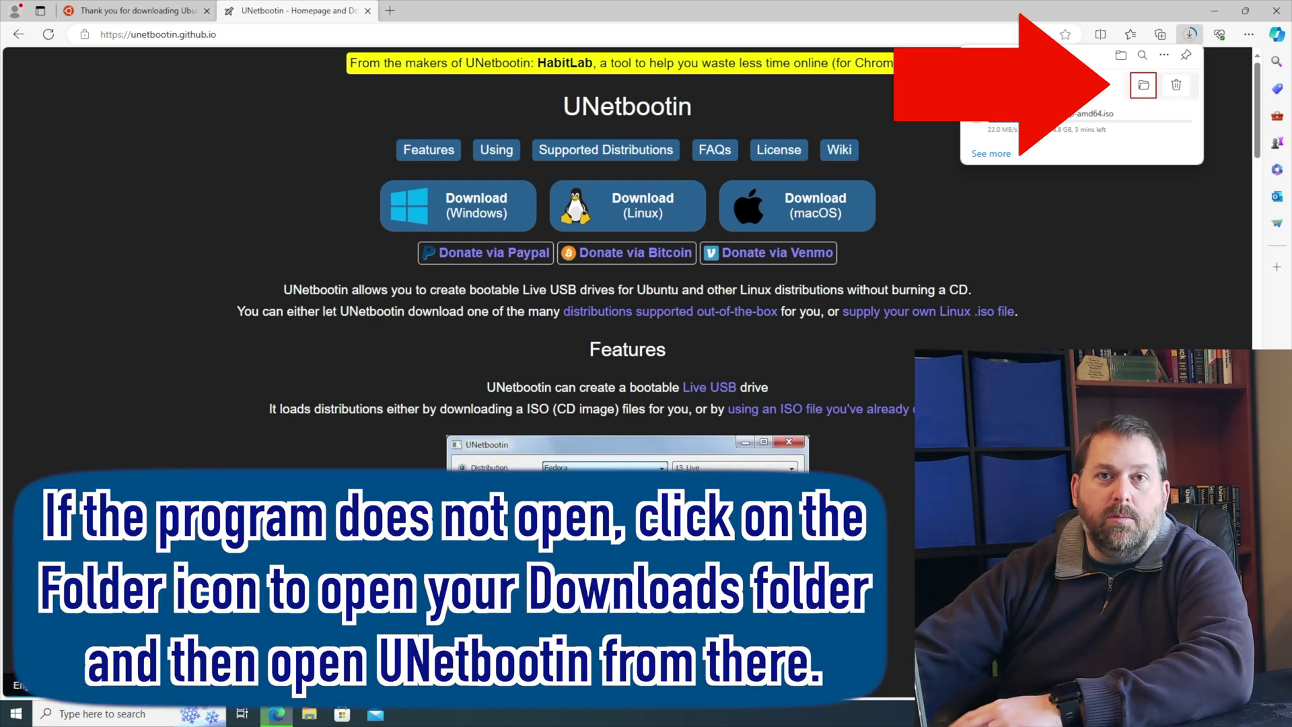
# Run unetbootin-windows-702 from the Downloads folder as administrator, allowing it to make changes
pyautogui.click(1146, 89)
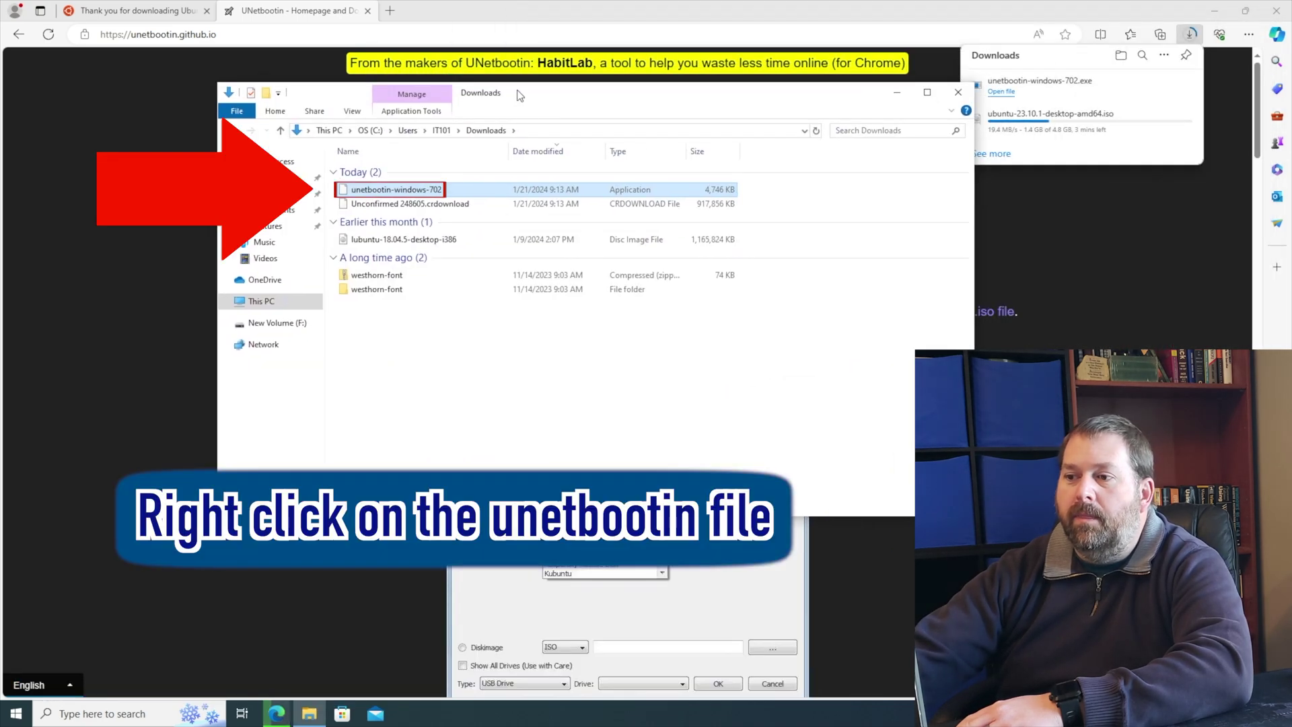
pyautogui.rightClick(513, 191)
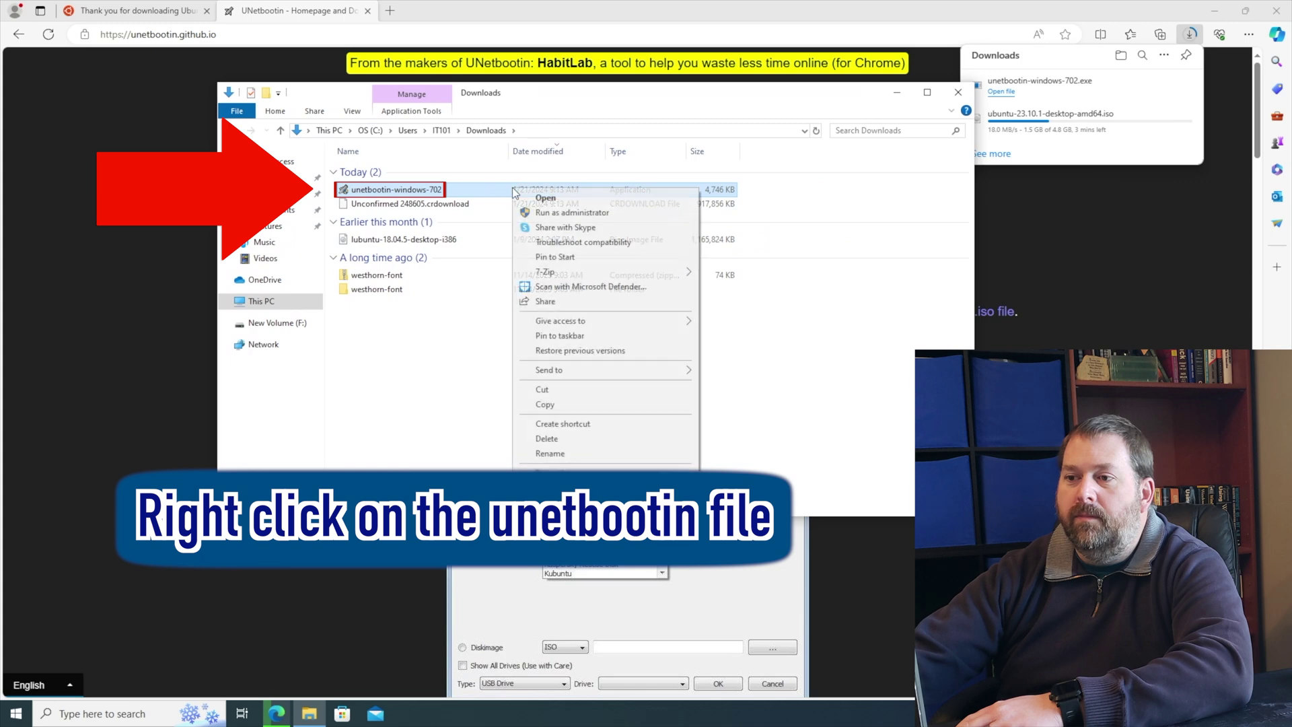
pyautogui.click(546, 214)
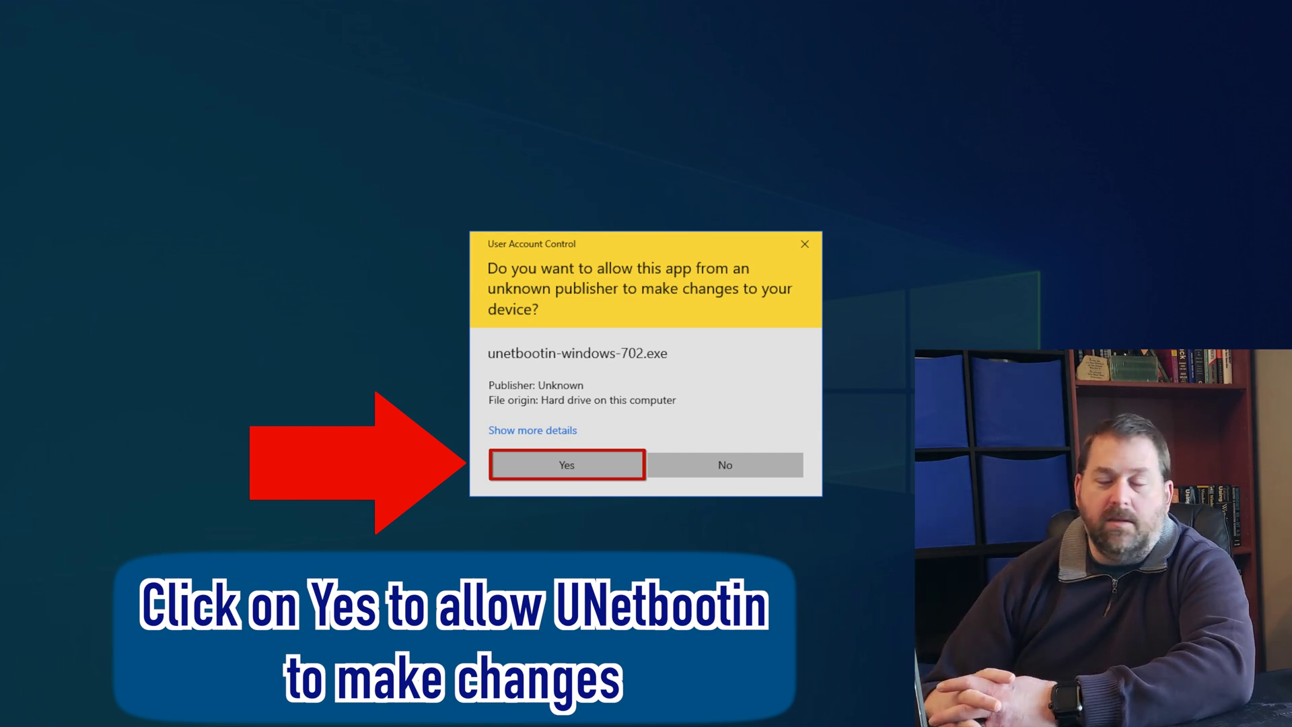
pyautogui.click(566, 464)
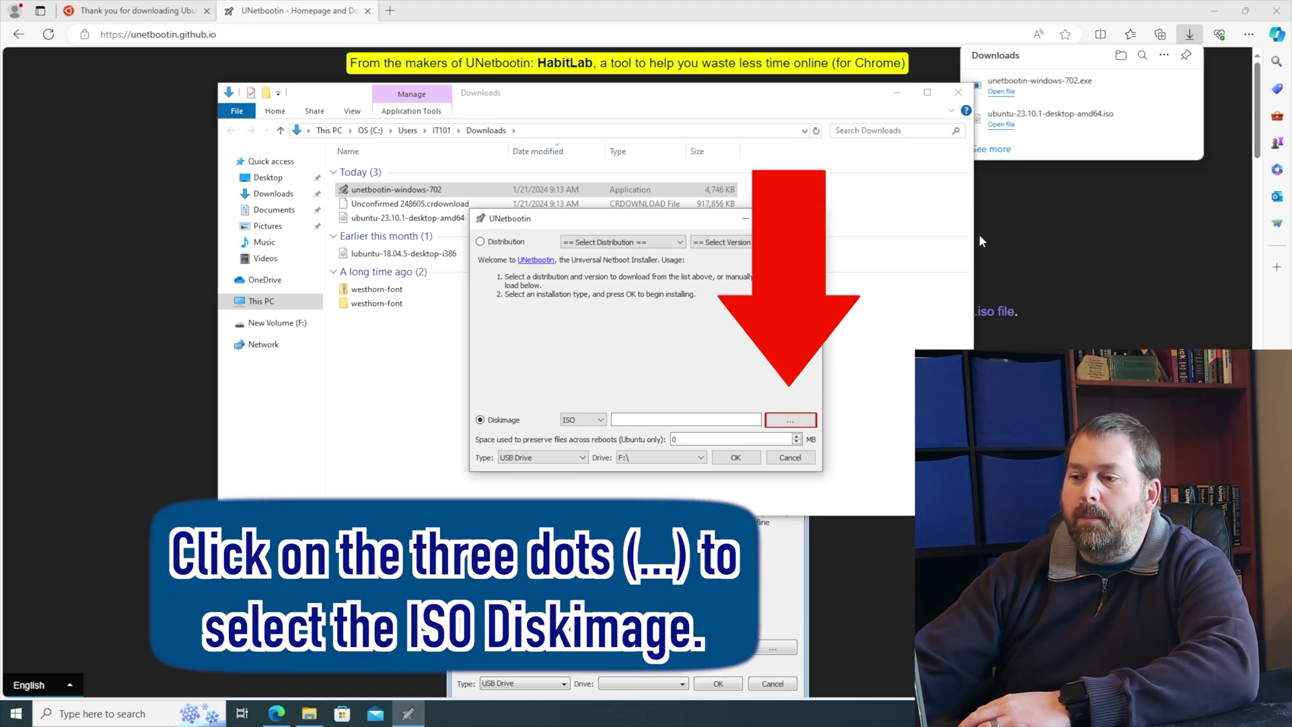
# Choose ubuntu-23.10.1-desktop-amd64.iso from Downloads as UNetbootin's disk image
pyautogui.click(789, 421)
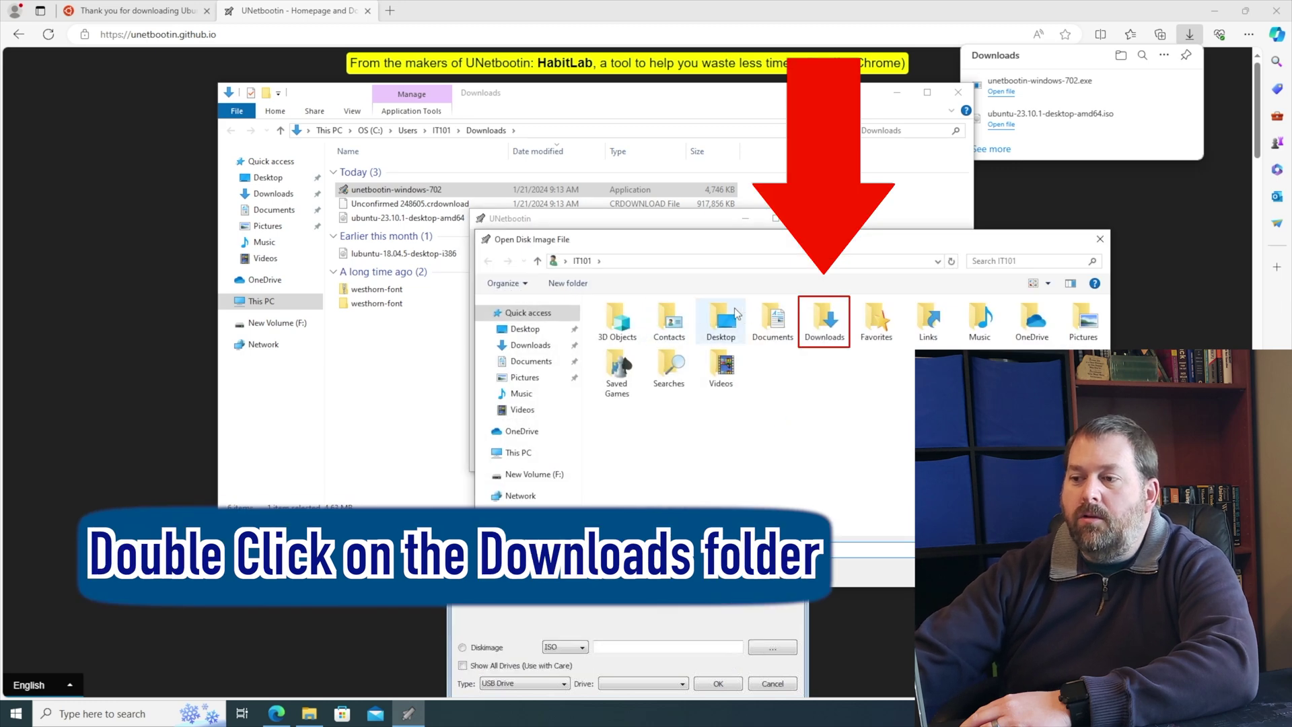
pyautogui.doubleClick(823, 332)
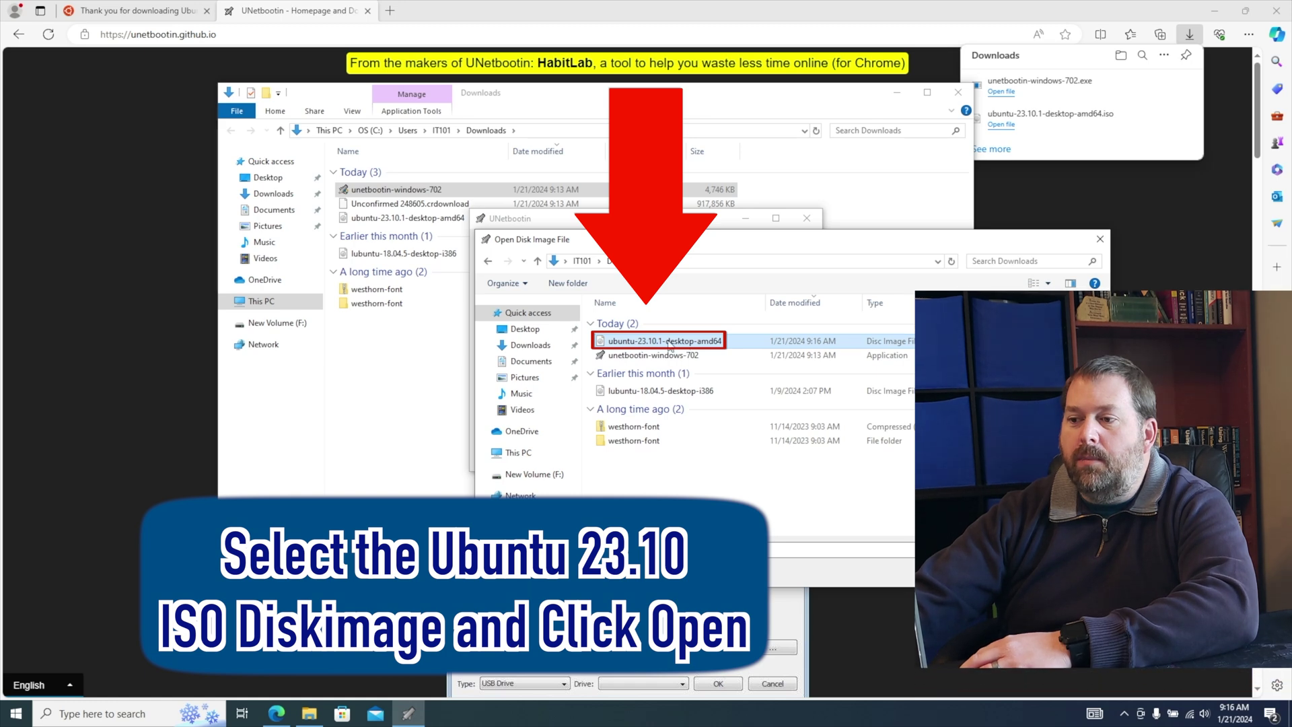
pyautogui.click(729, 341)
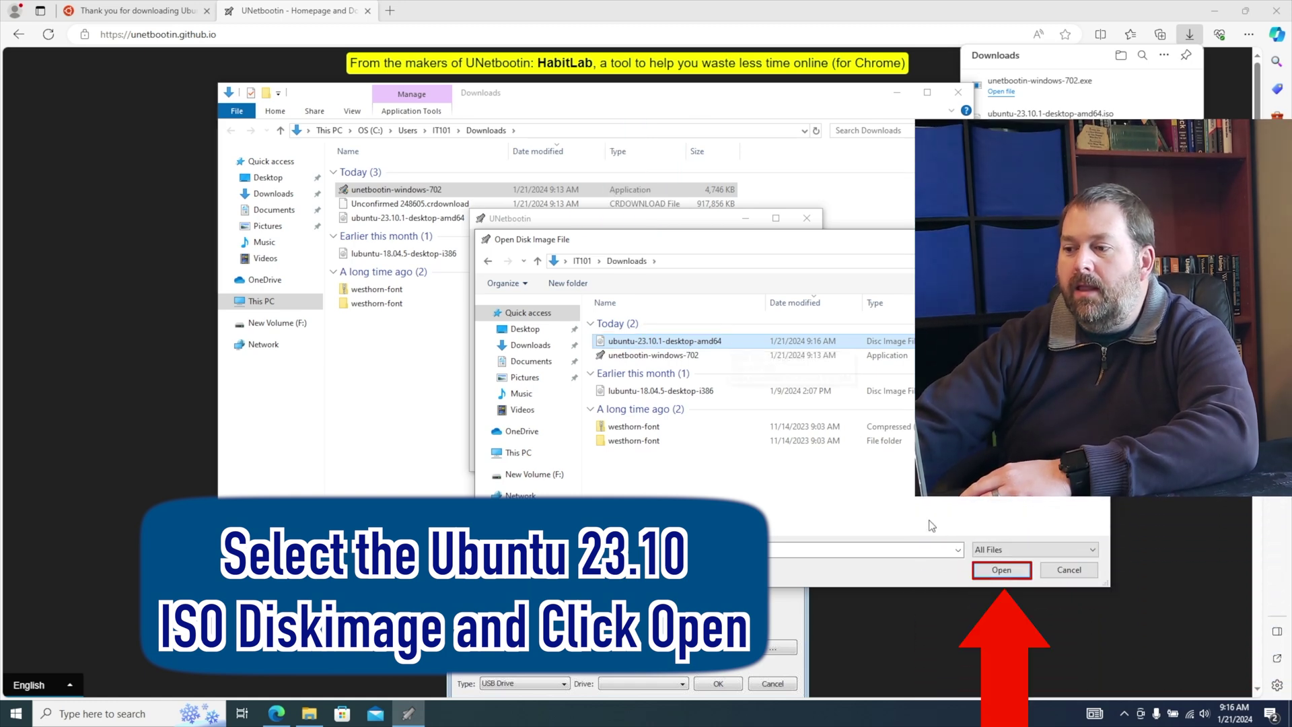
pyautogui.click(1001, 570)
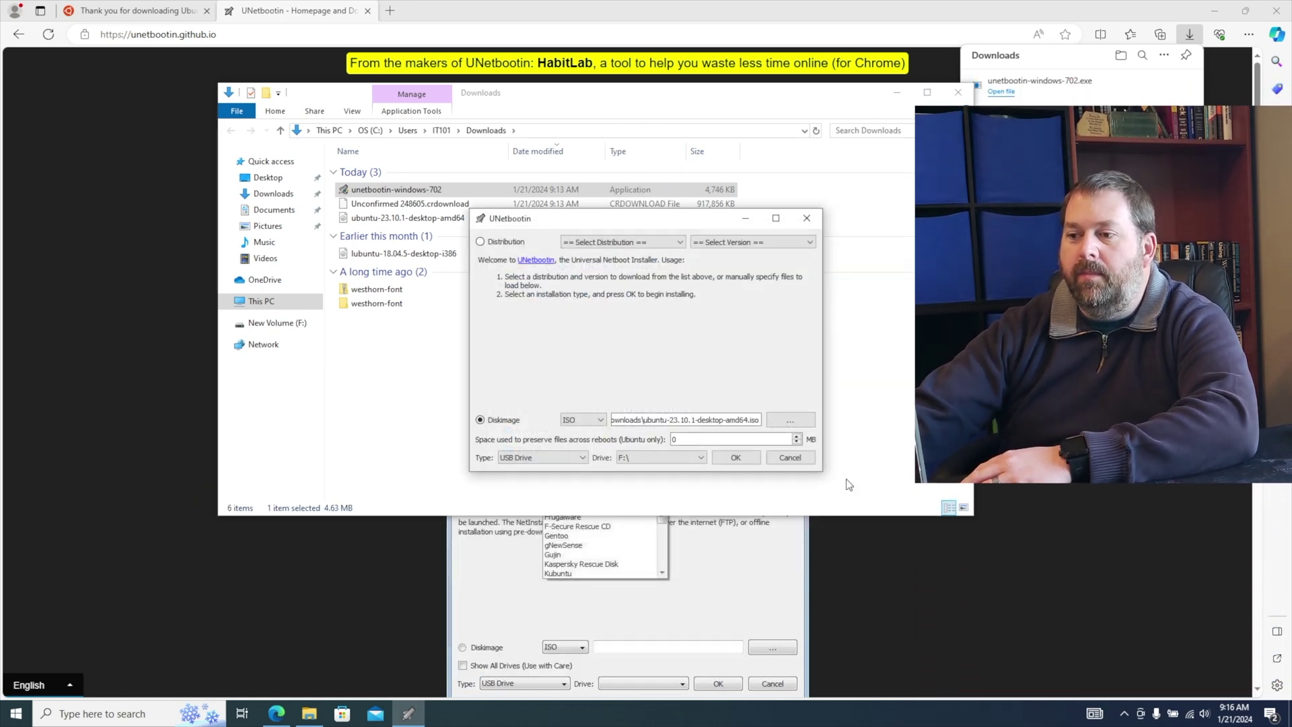
# Write the Ubuntu ISO to USB drive F:\, exit UNetbootin when done, and close Downloads
pyautogui.click(735, 458)
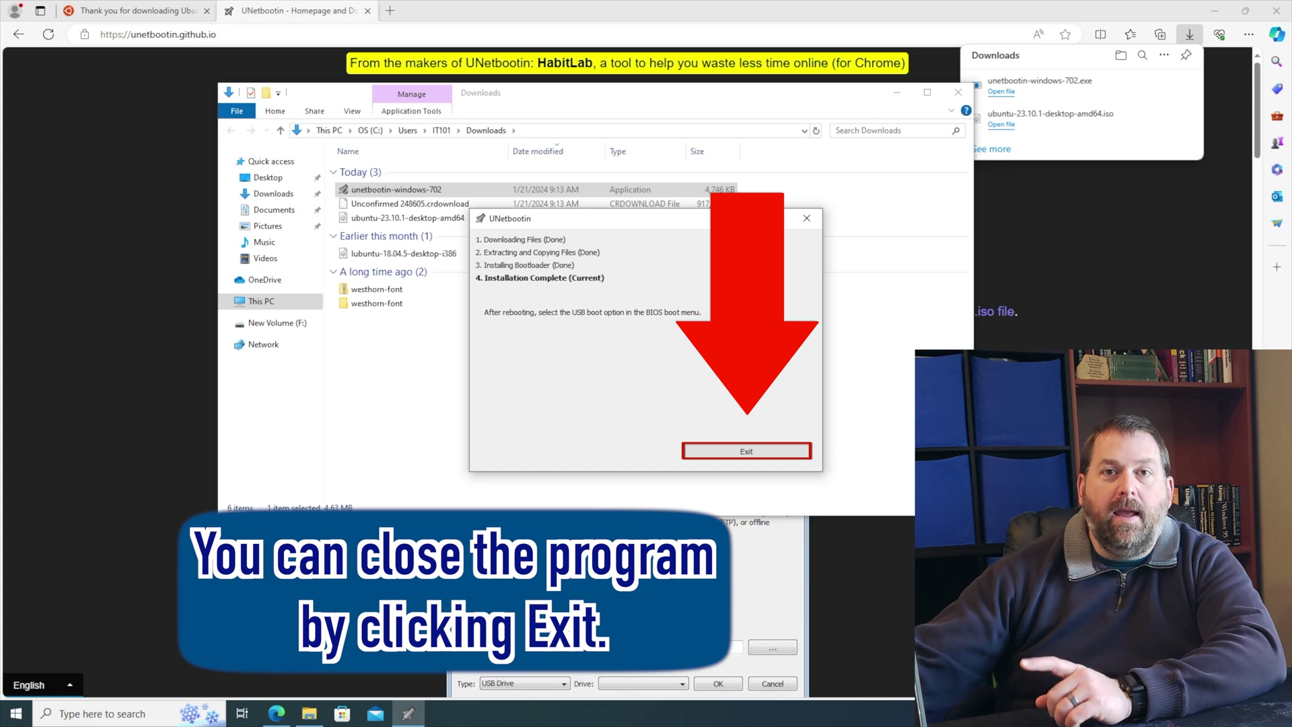
pyautogui.click(800, 449)
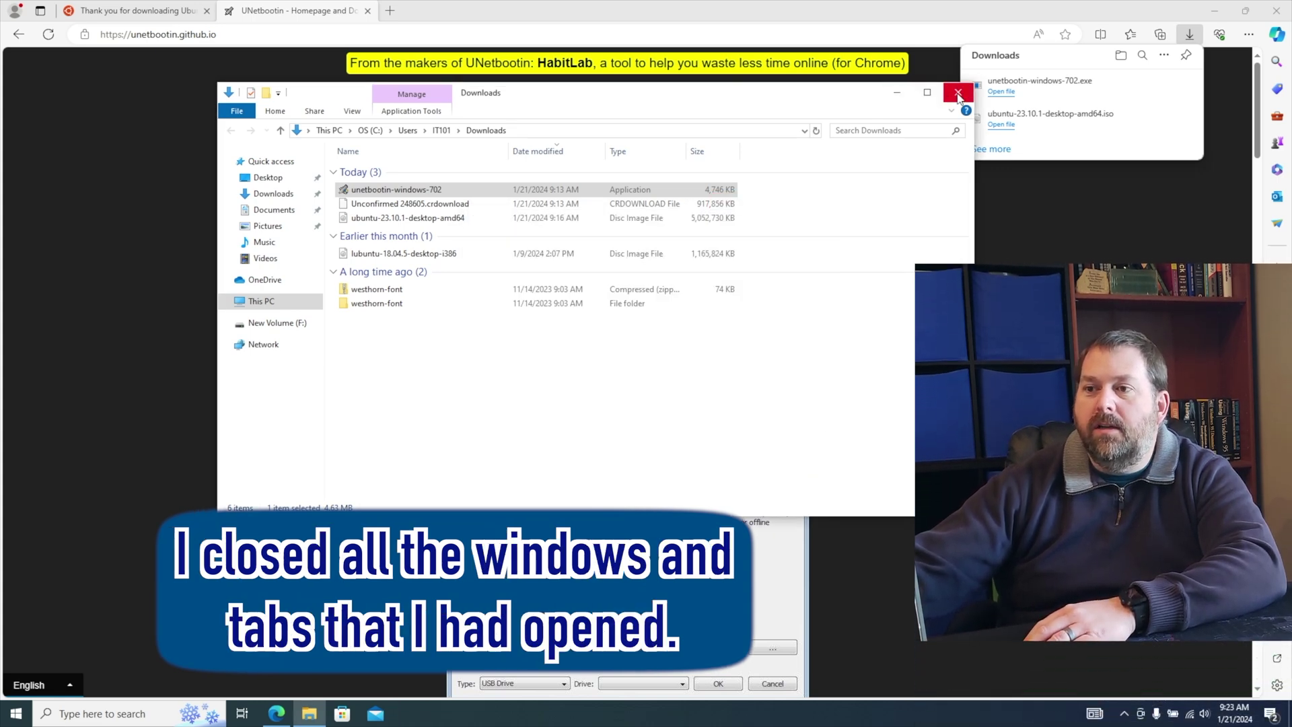
pyautogui.click(958, 93)
# Close the UNetbootin browser tab and safely eject the SanDisk 3.2Gen1 flash drive
pyautogui.click(368, 12)
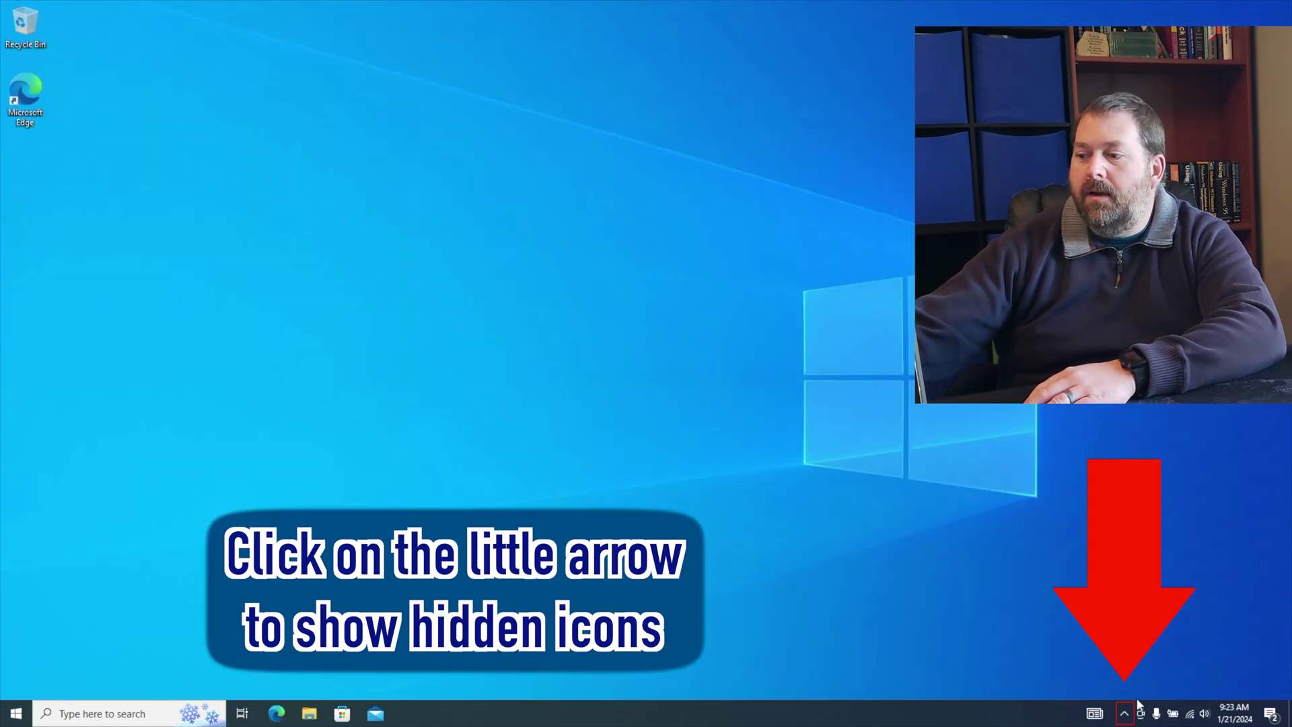
pyautogui.click(1127, 716)
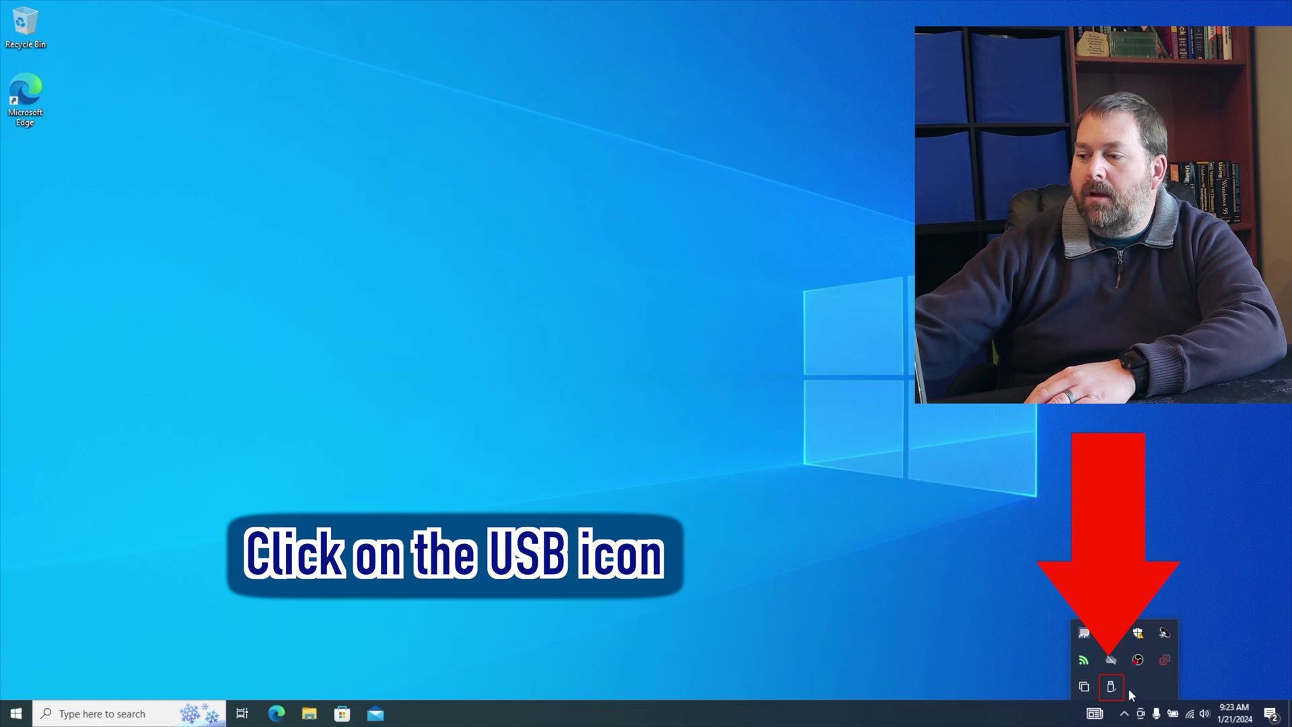
pyautogui.click(1110, 693)
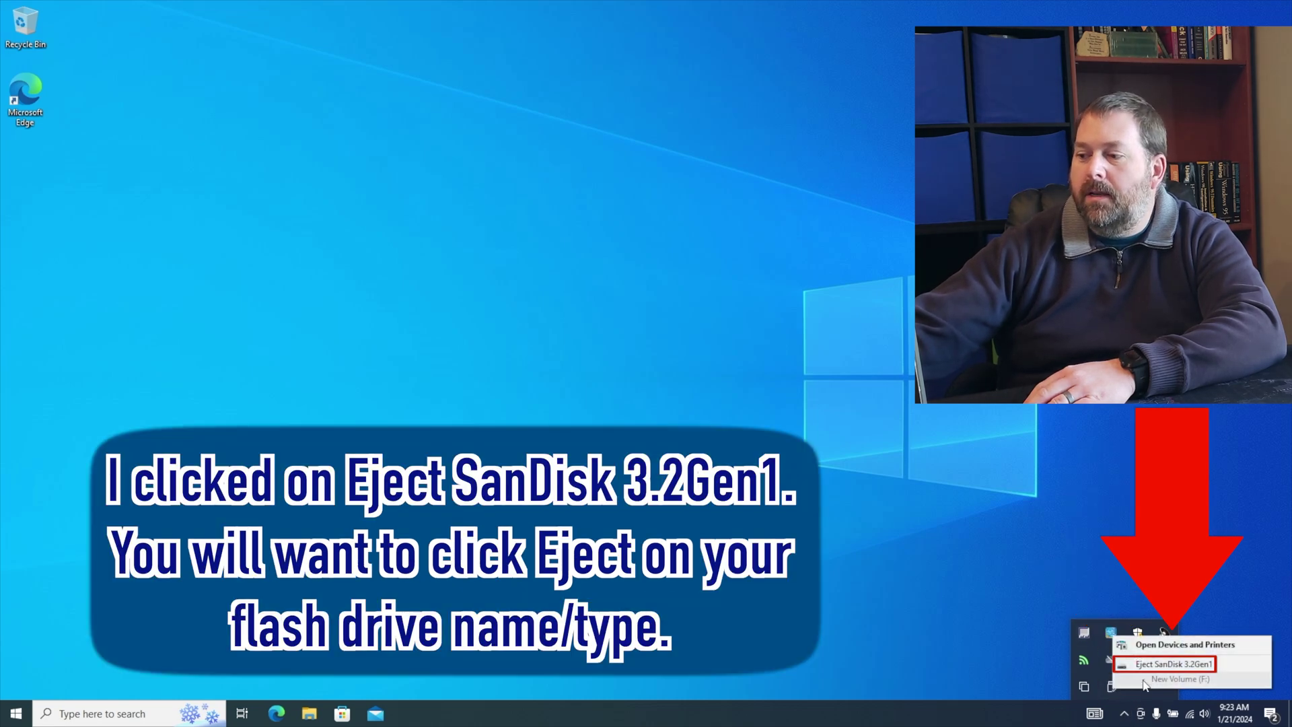
pyautogui.click(1187, 665)
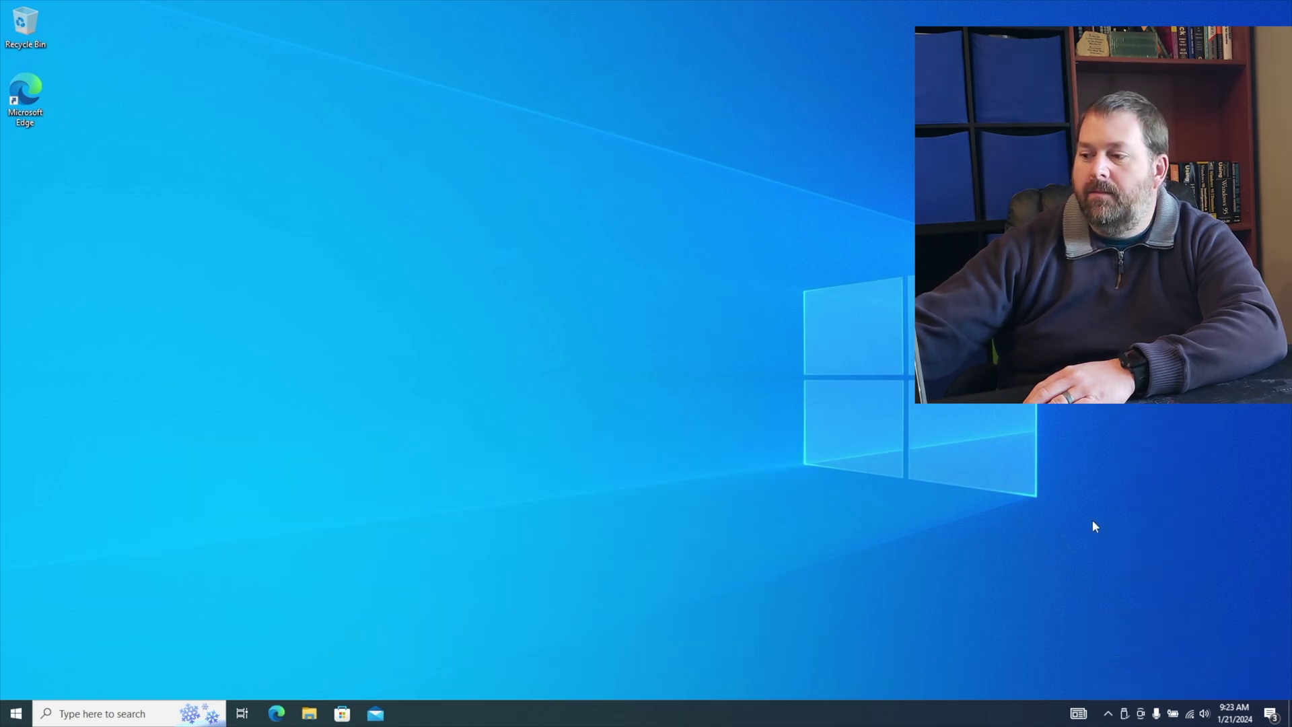